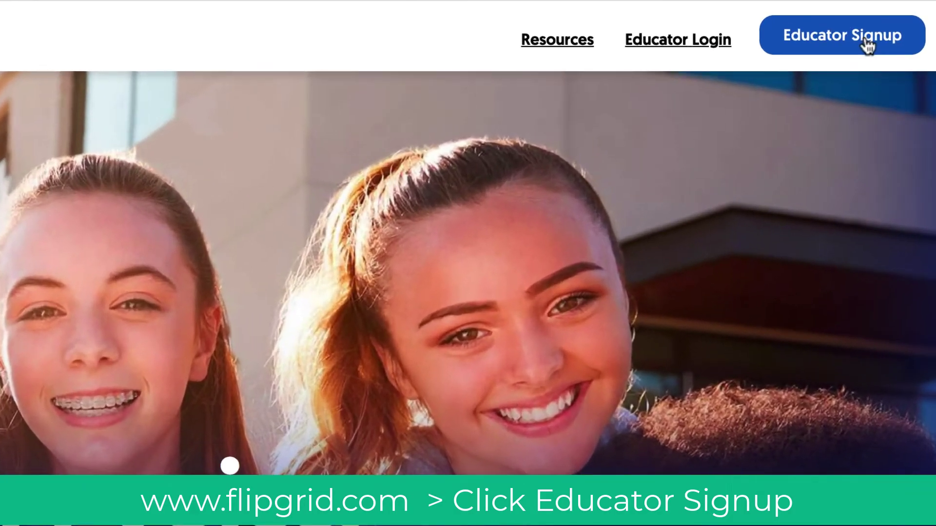
Step: Sign up as an educator with a Microsoft account, arriving at My Grids with 11 grids
left_click(901, 81)
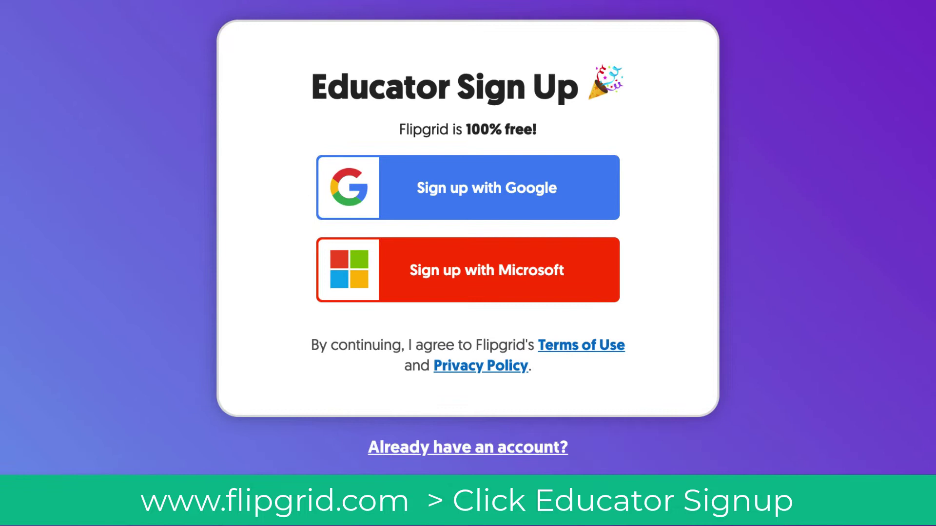
left_click(607, 263)
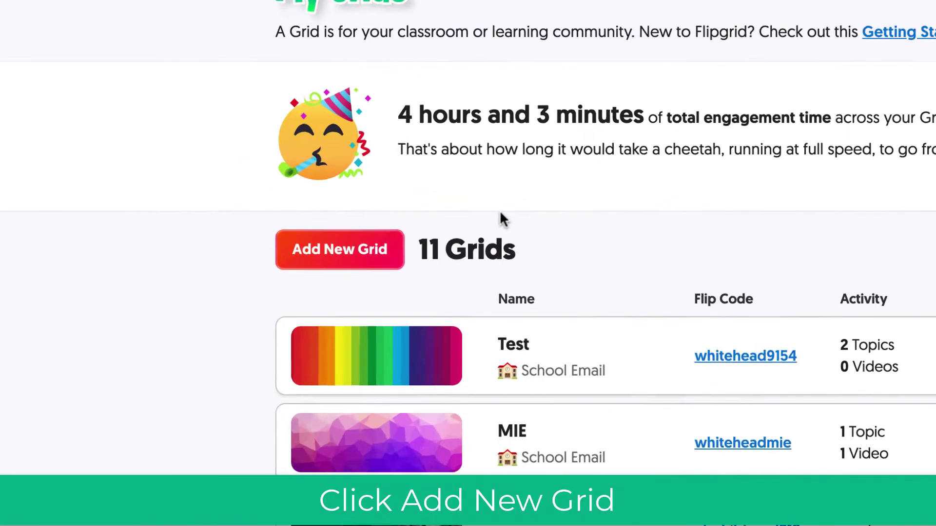
Step: Start a new School Email grid named 'Test Class' with a flip code ending in 'dtestclass'
left_click(441, 246)
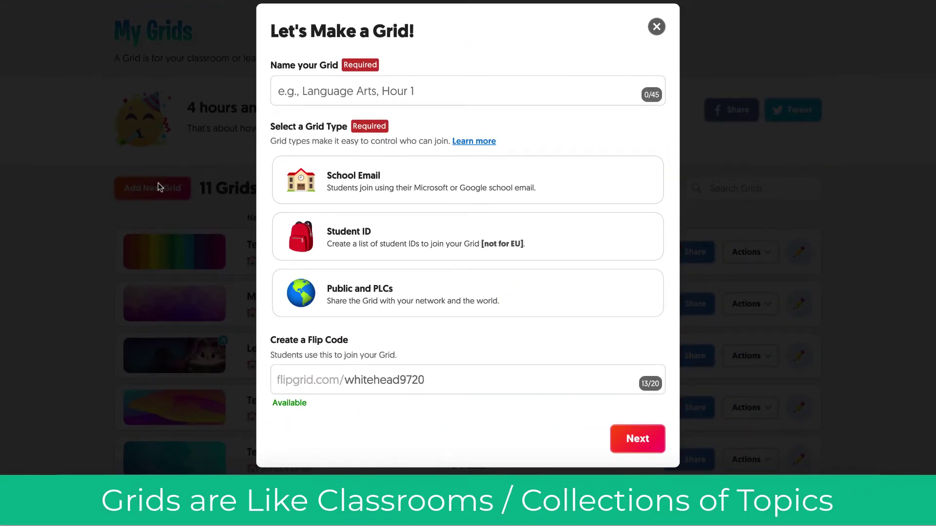
left_click(335, 94)
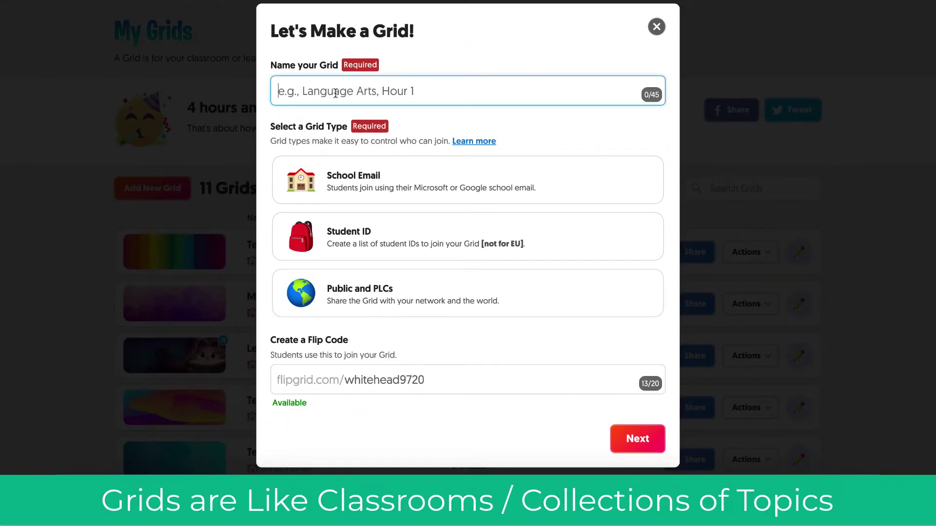
type("Test Ck")
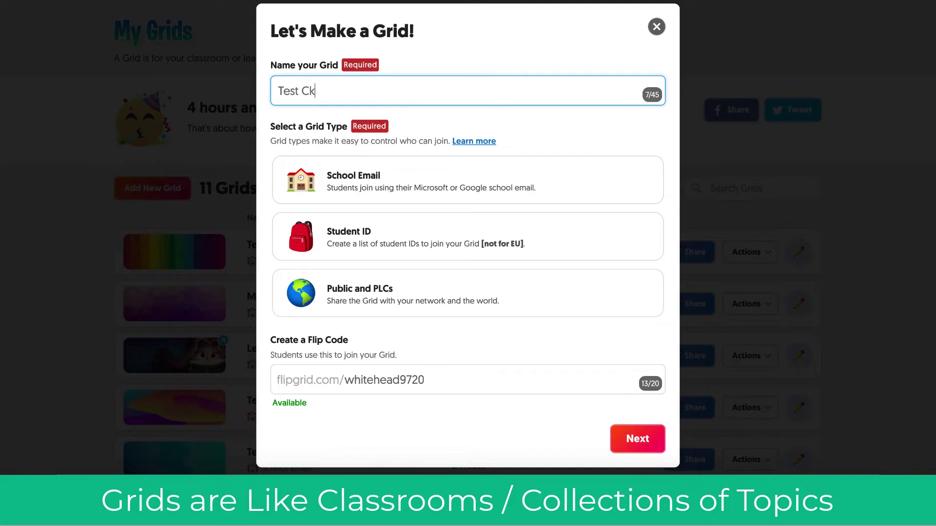
key("BackSpace")
type("lass")
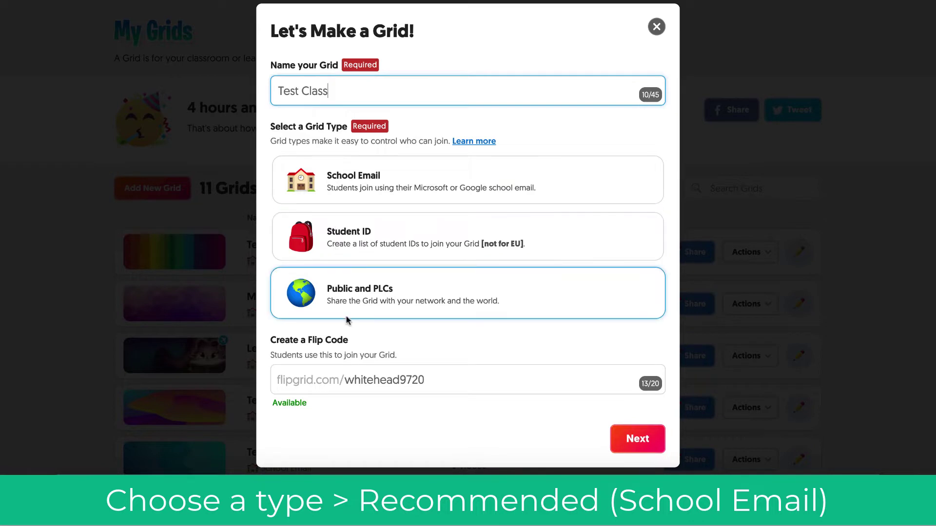
left_click(373, 184)
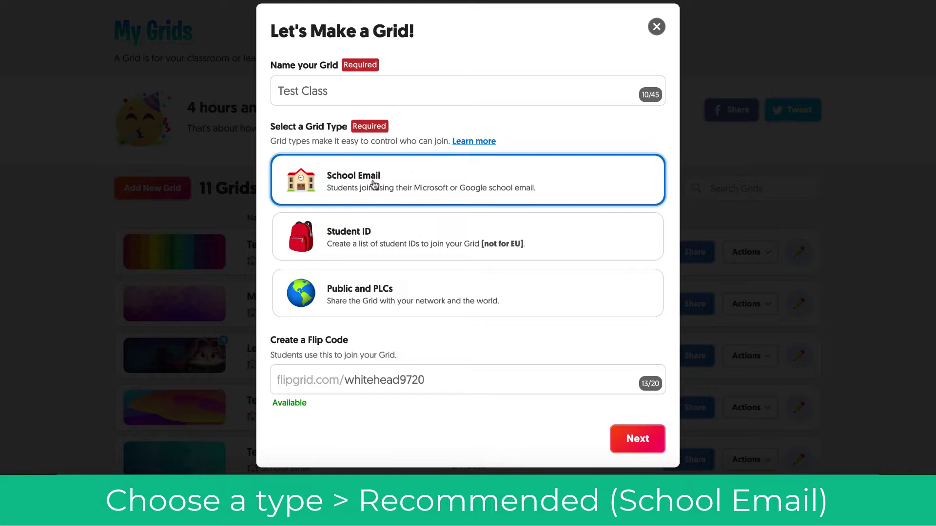
left_click_drag(431, 380, 396, 379)
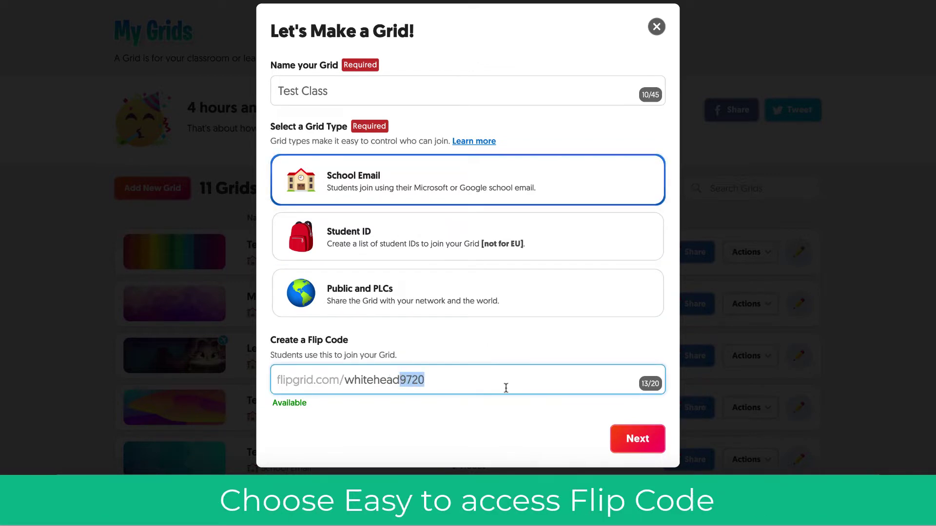
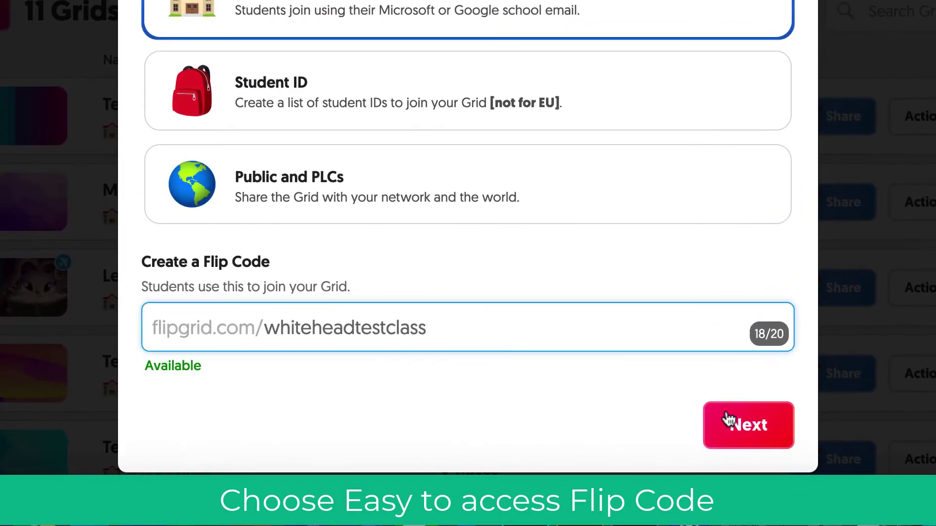
Step: Accept the school email domain, finish the Test Class grid and open its page
left_click(626, 437)
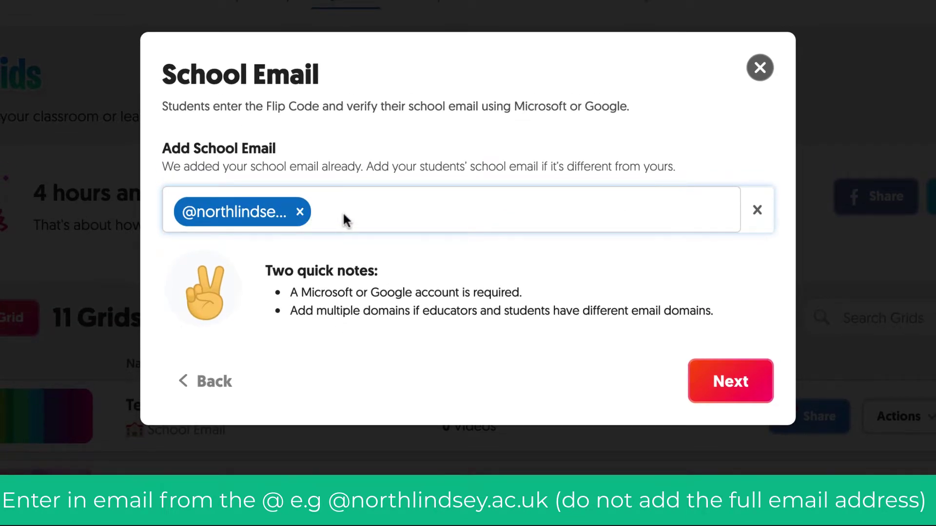
left_click(735, 383)
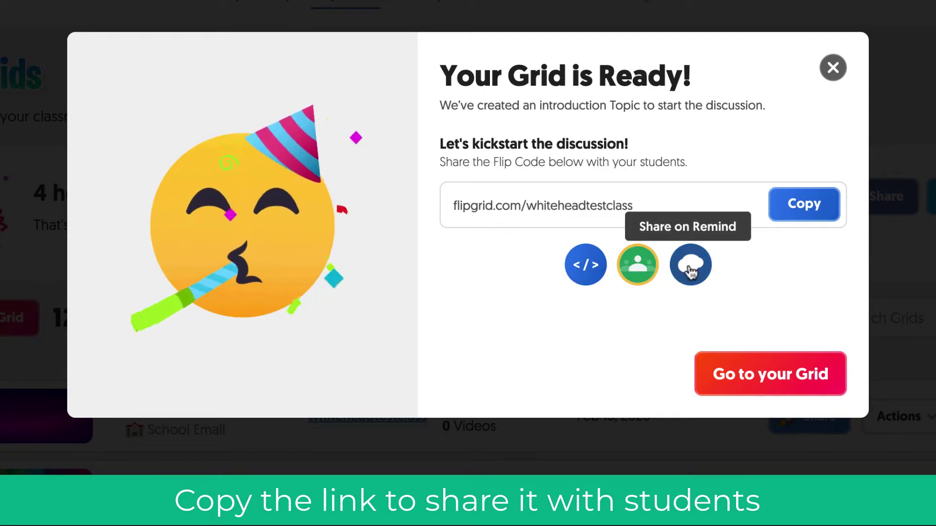
left_click(778, 373)
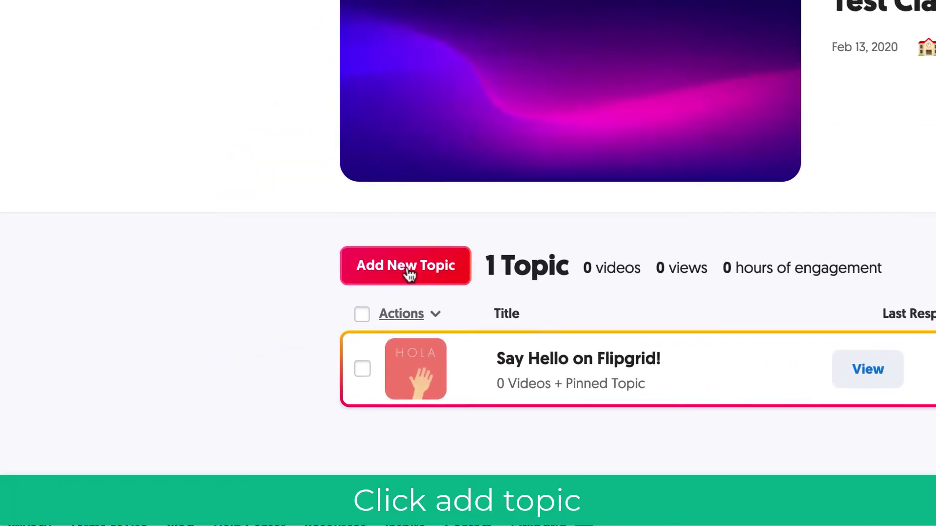
Step: Start a new topic titled 'Test Topic' with a 2 minutes recording time
left_click(421, 273)
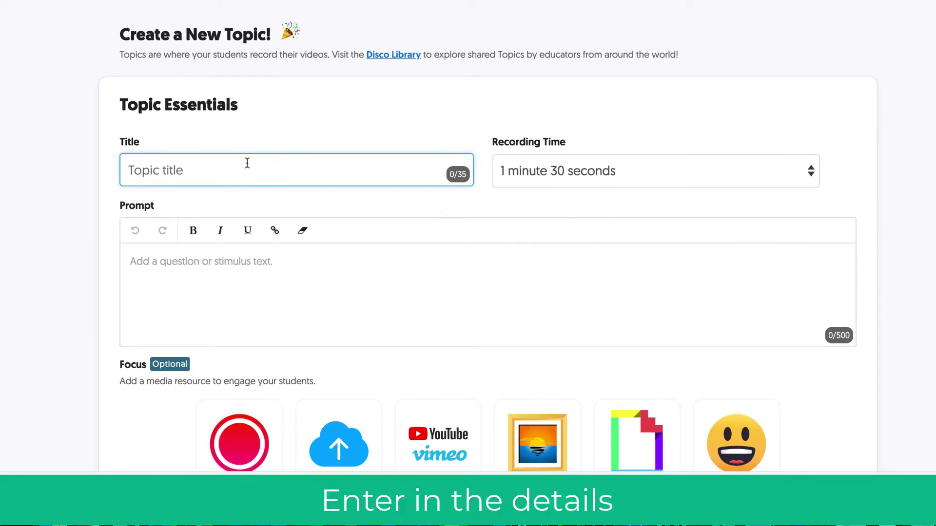
type("Test Topic")
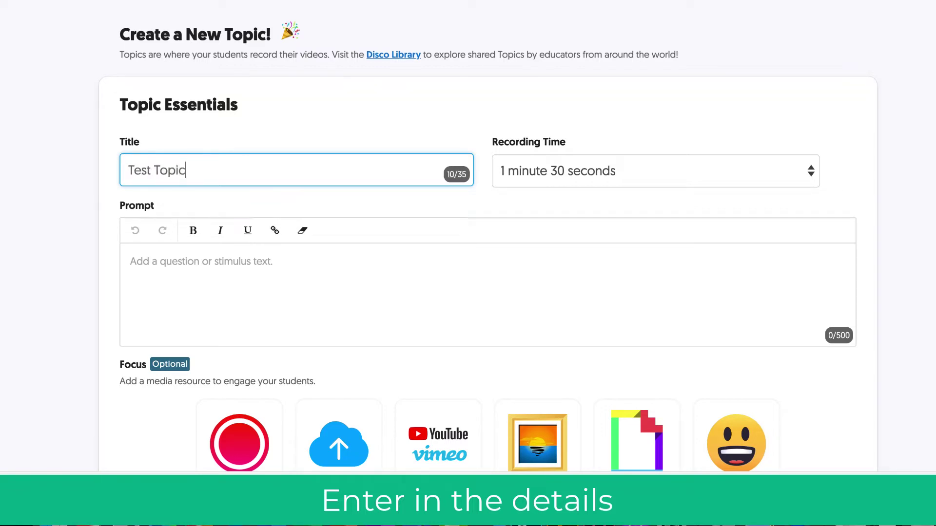
key("Tab")
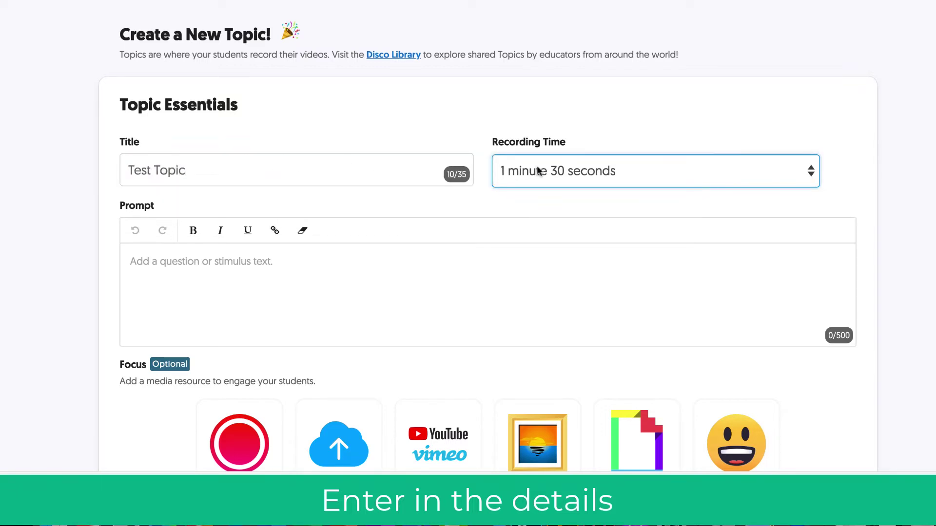
left_click(541, 171)
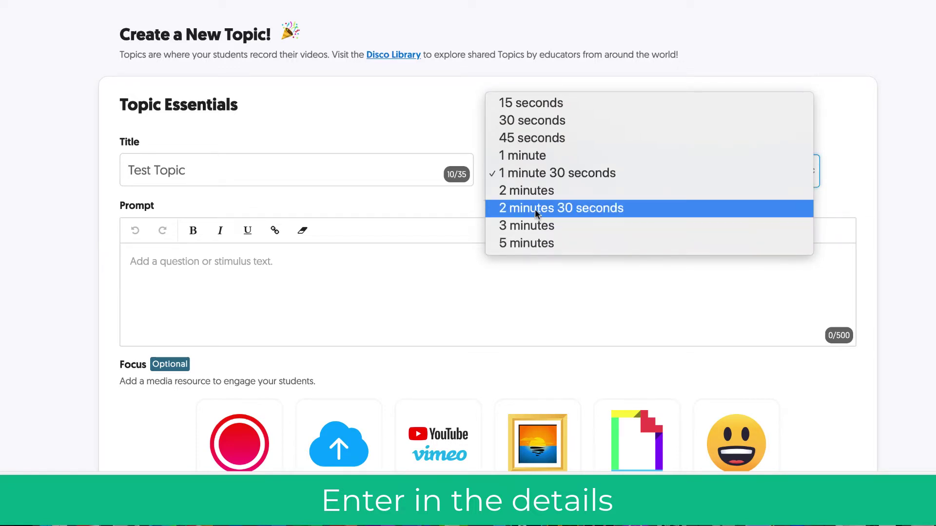
left_click(533, 190)
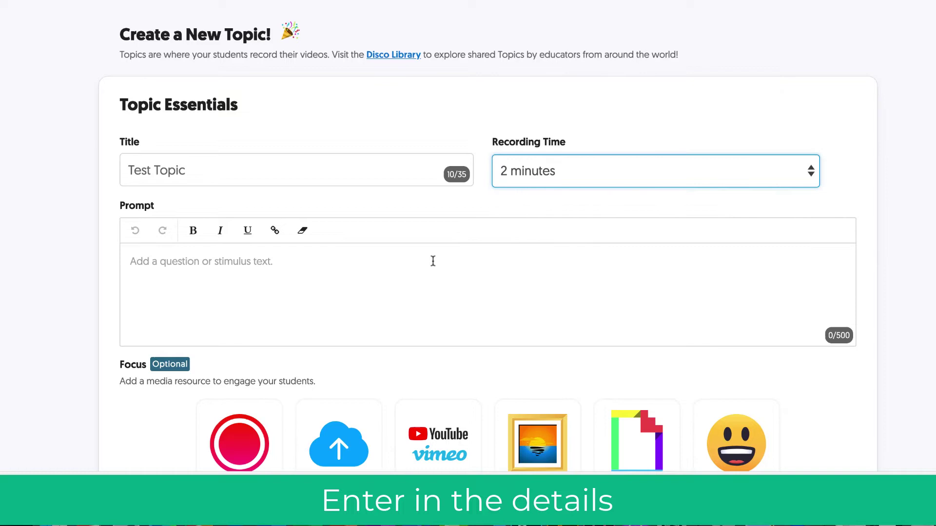
Step: Enter the prompt 'Answer the question.....' and close the Add a Video window without a link
left_click(433, 261)
type("Answer")
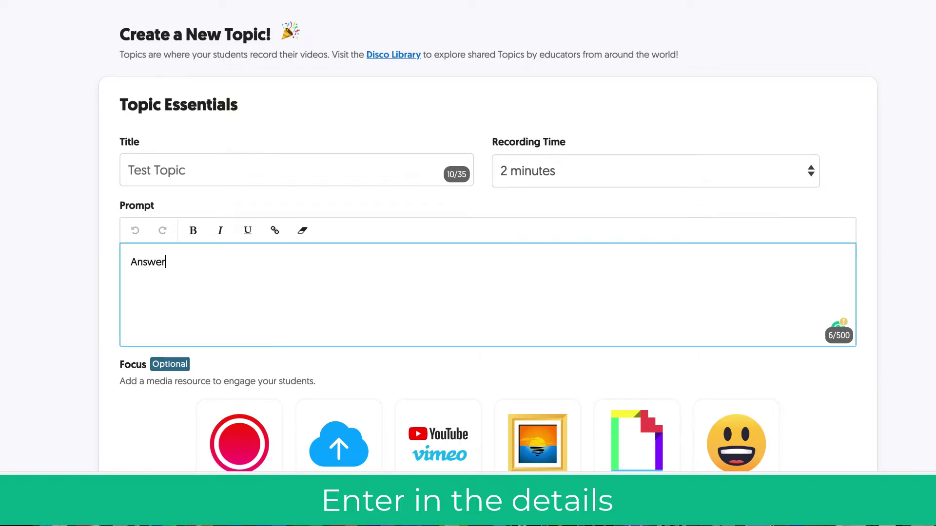
type(" the questi")
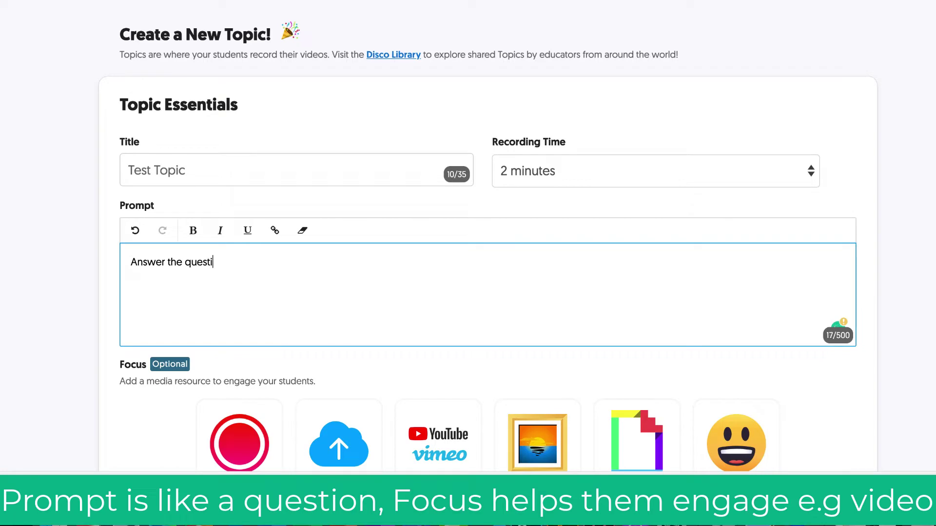
type("on.....")
scroll(468, 244, "down", 2)
scroll(468, 244, "down", 3)
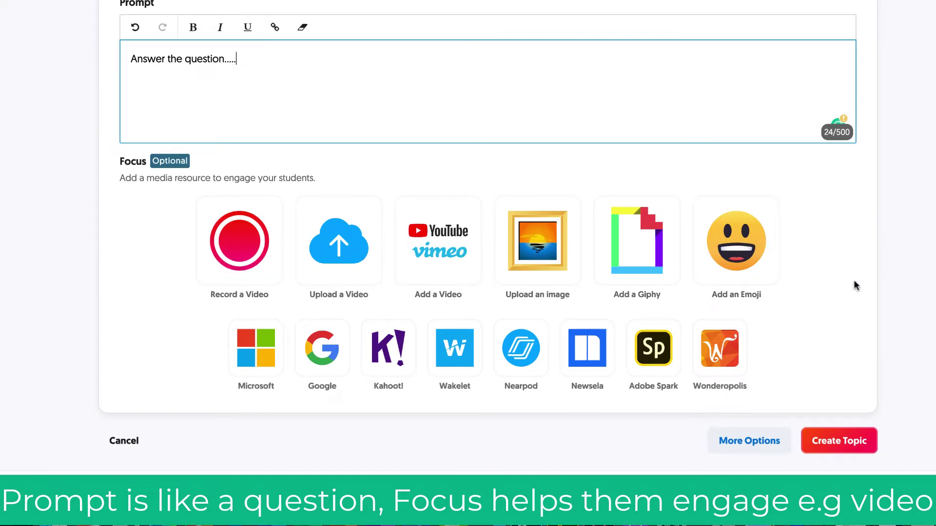
left_click(440, 250)
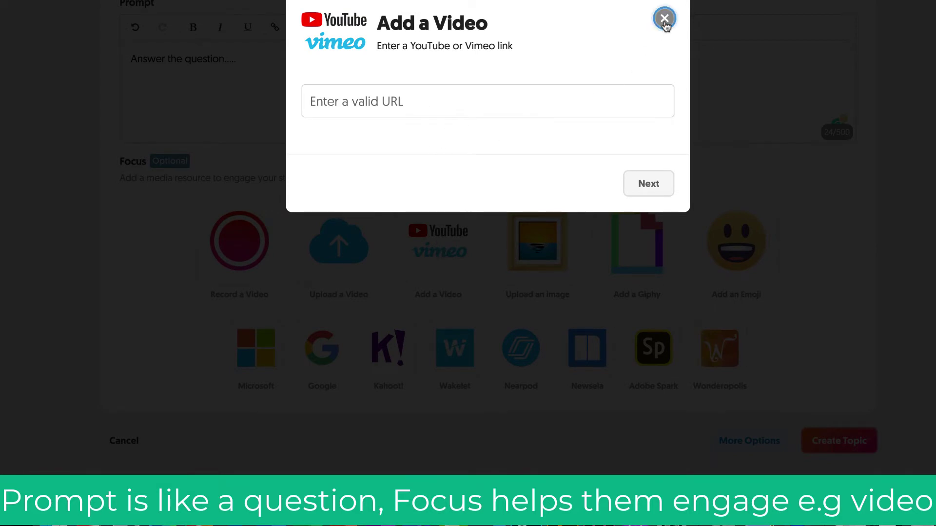
left_click(664, 18)
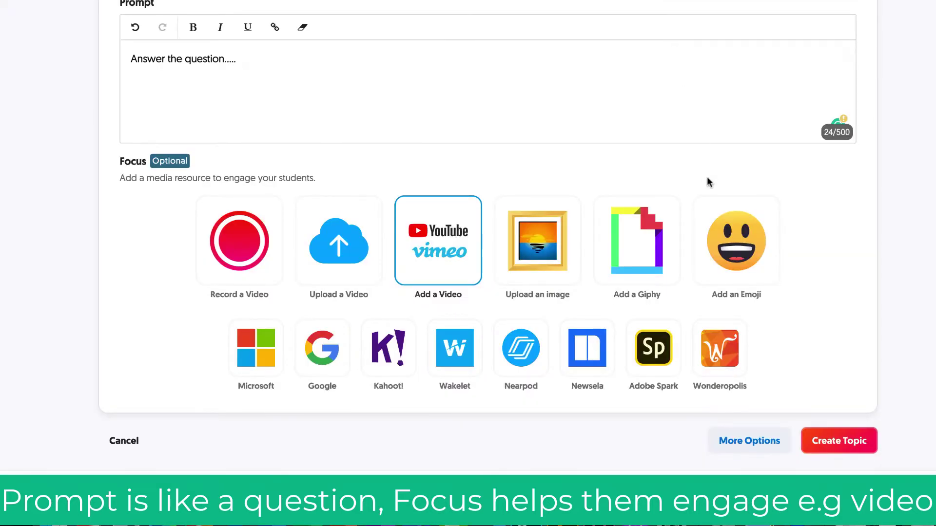
Step: Expand the topic's additional options and review them, keeping Basic Feedback with Ideas and Performance
left_click(750, 442)
scroll(748, 443, "down", 6)
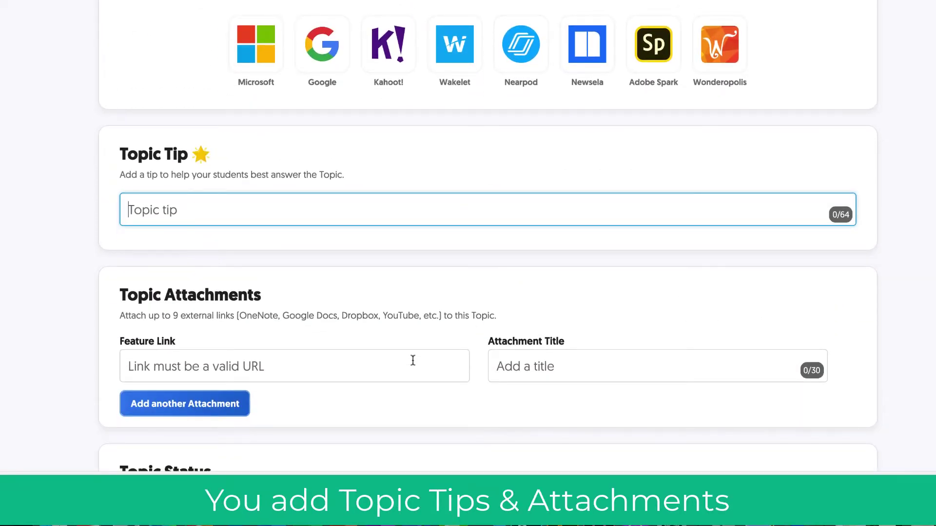
scroll(554, 348, "down", 7)
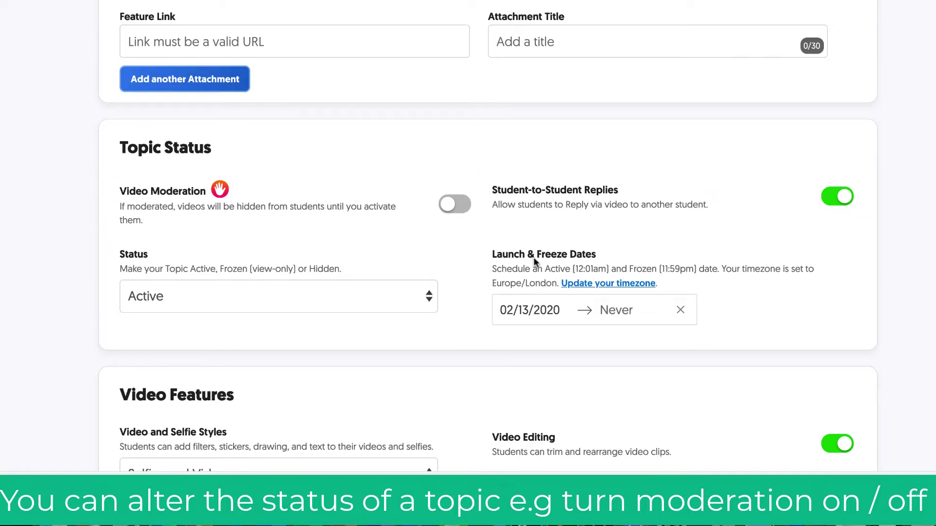
scroll(534, 261, "down", 3)
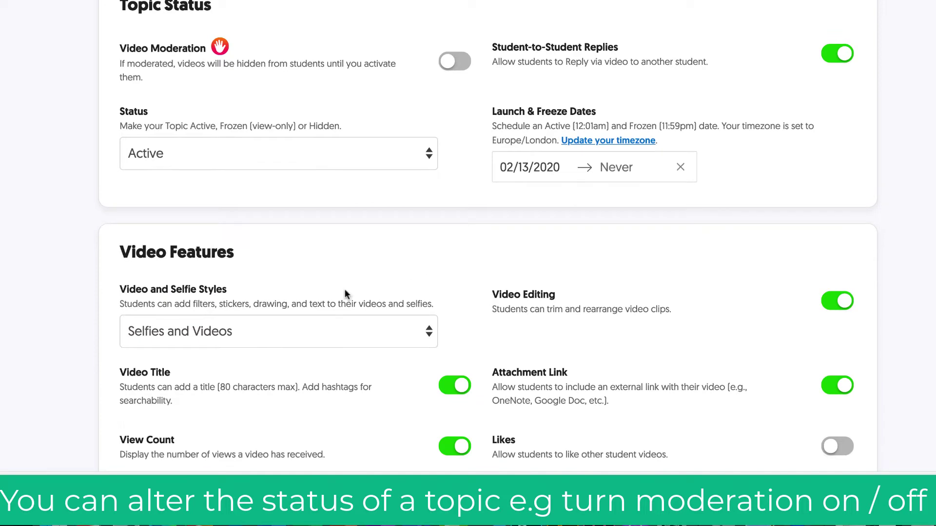
scroll(509, 294, "down", 1)
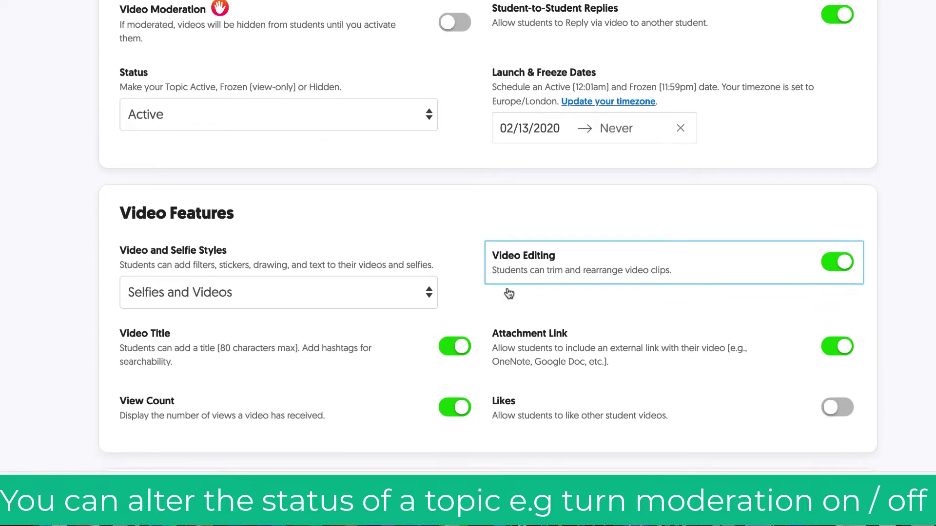
scroll(509, 294, "down", 5)
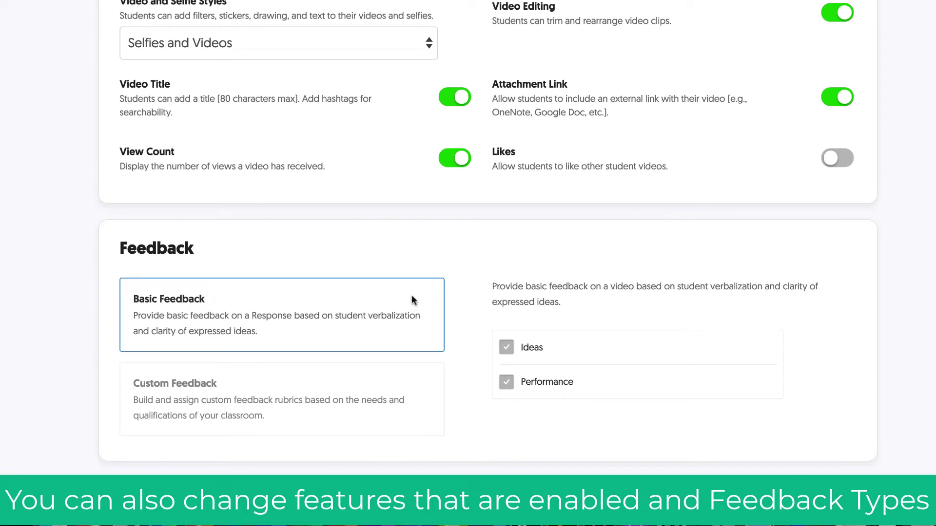
scroll(465, 297, "down", 1)
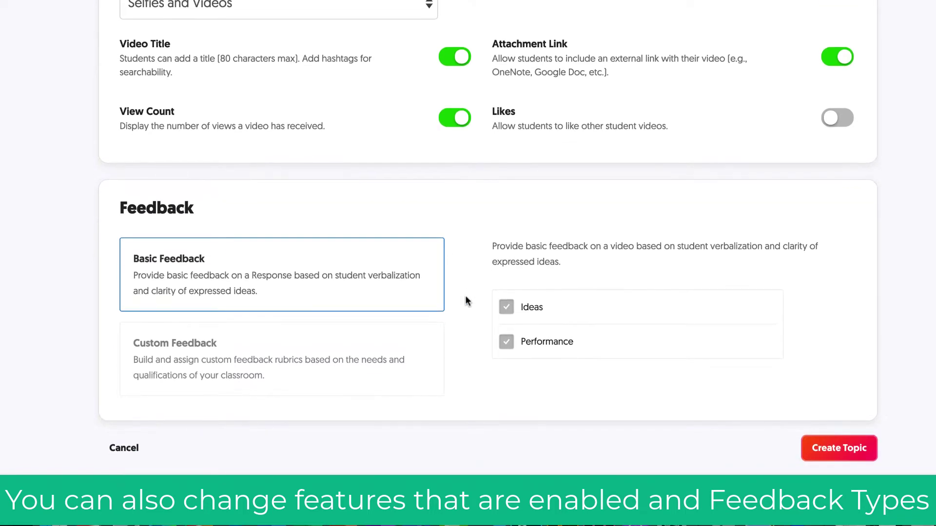
Step: Create Test Topic, copy its share link, and view then dismiss its QR code
left_click(824, 447)
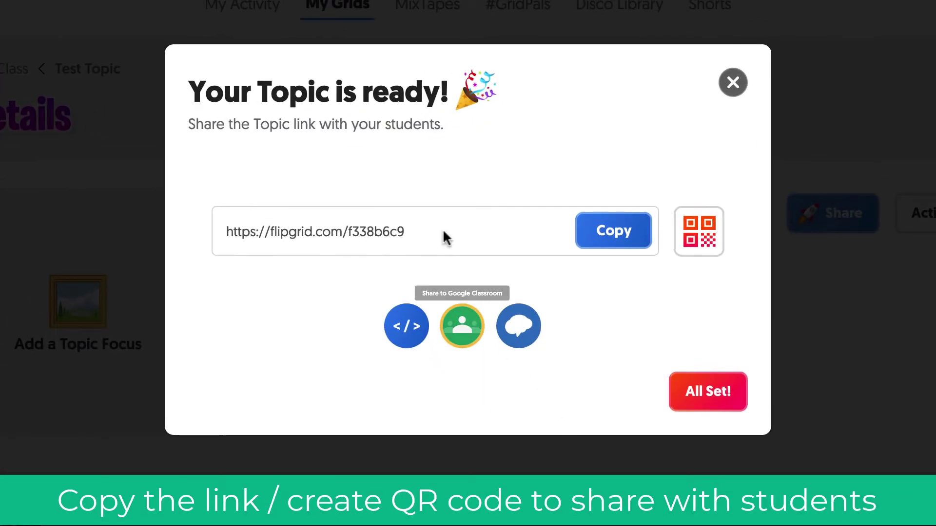
left_click(632, 236)
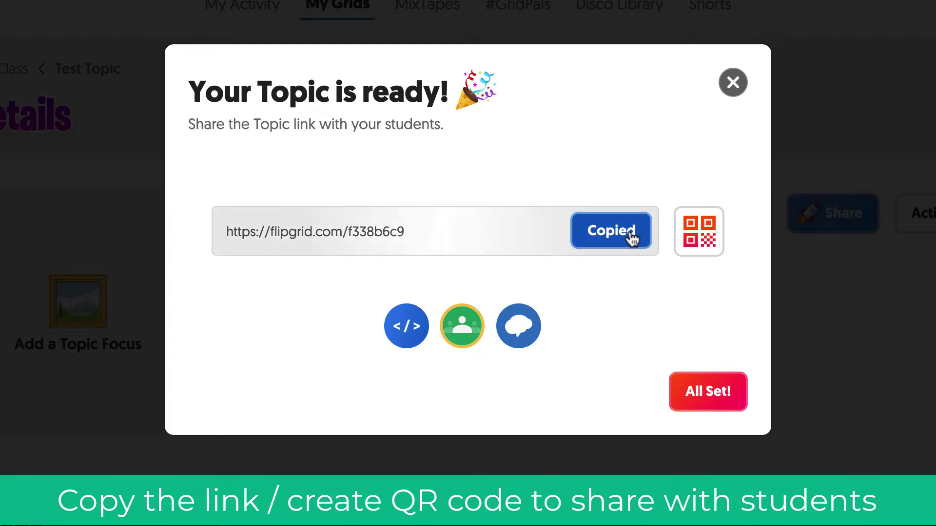
left_click(704, 239)
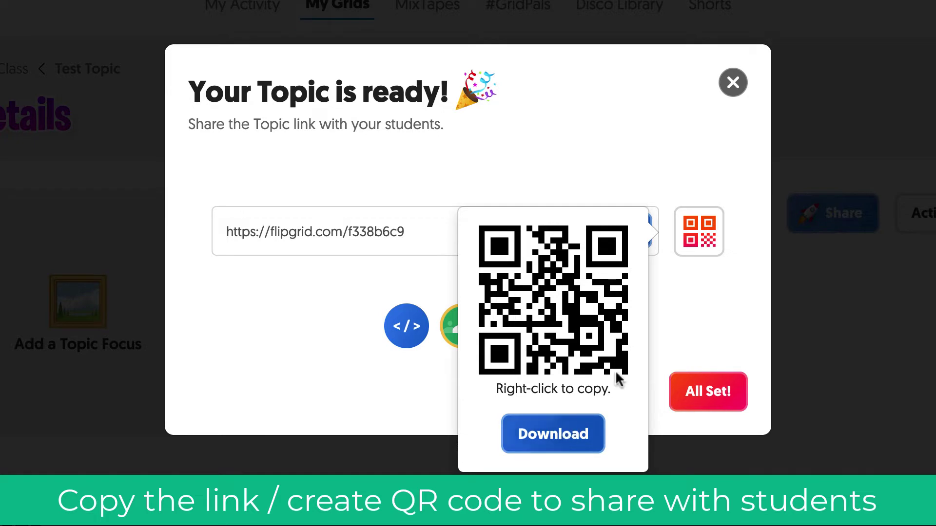
left_click(676, 301)
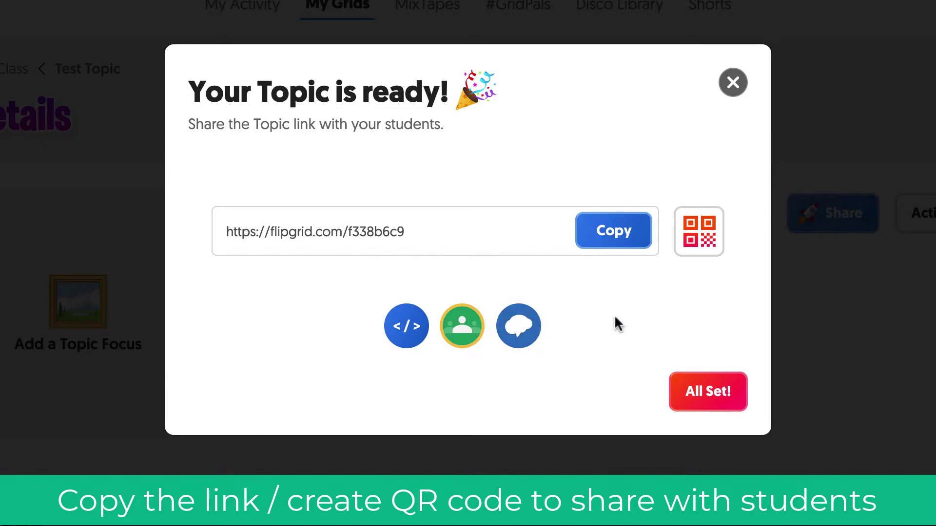
left_click(720, 396)
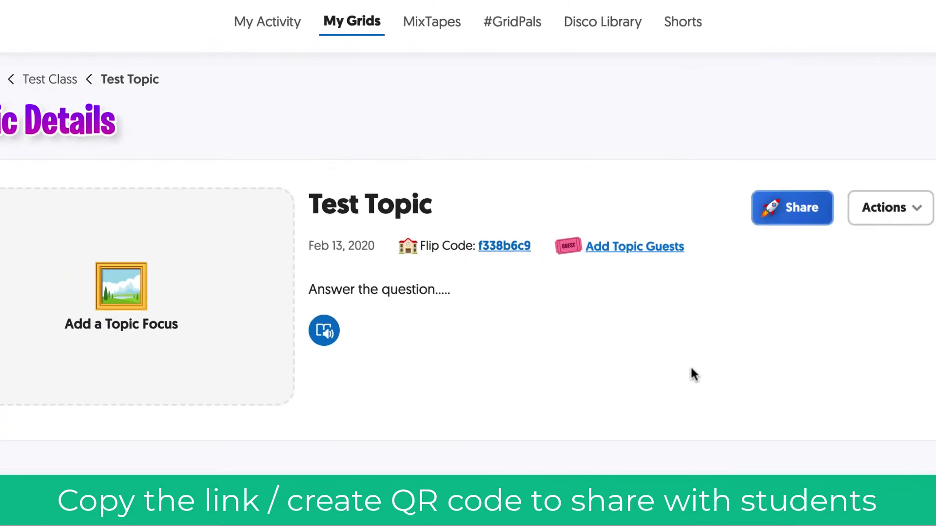
scroll(648, 157, "down", 3)
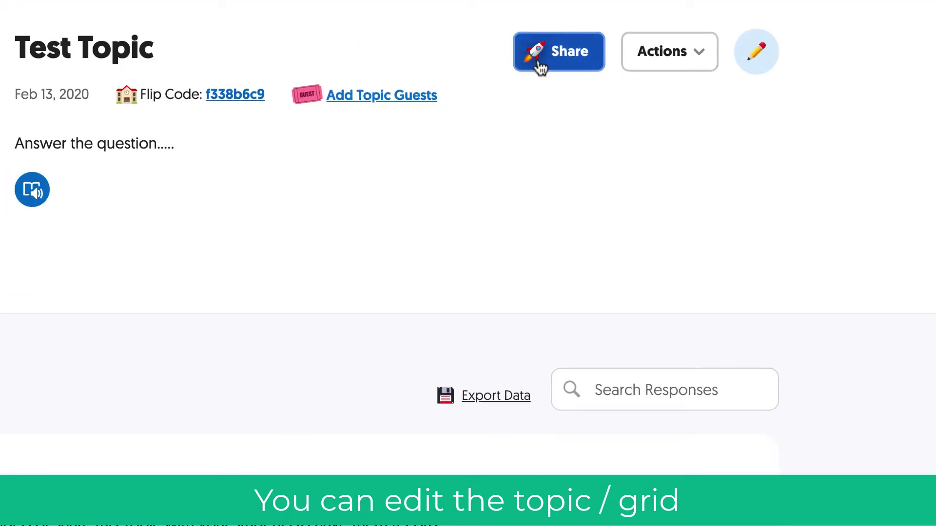
left_click(698, 61)
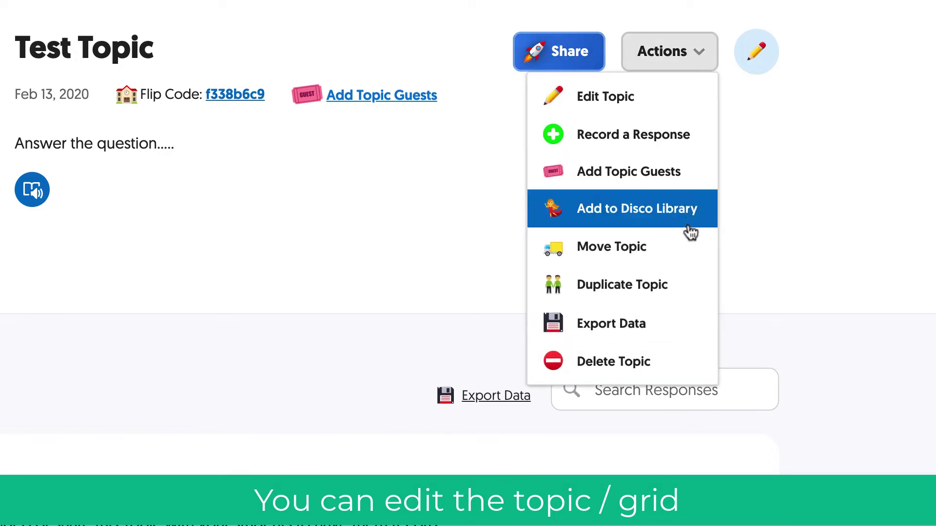
left_click(793, 262)
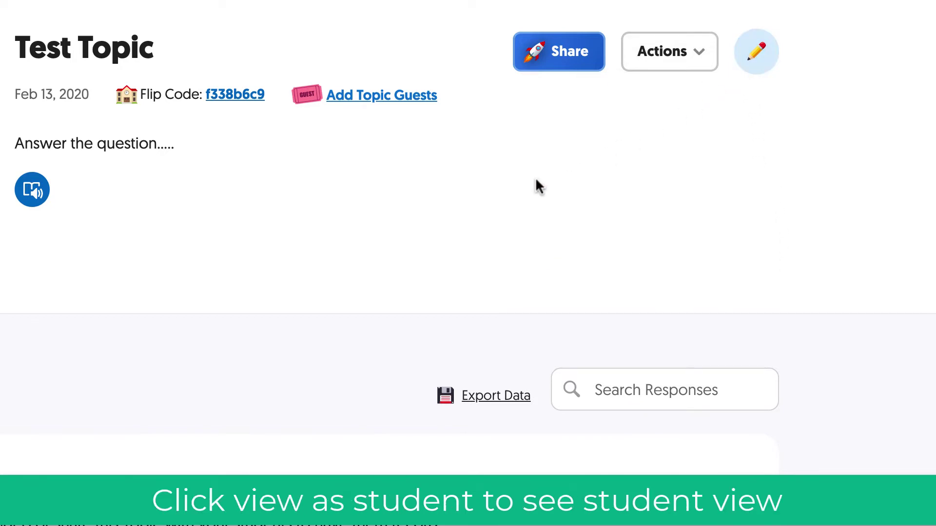
Step: Open Test Topic through its flip code link and sign in as a student with a Google school account
left_click(220, 92)
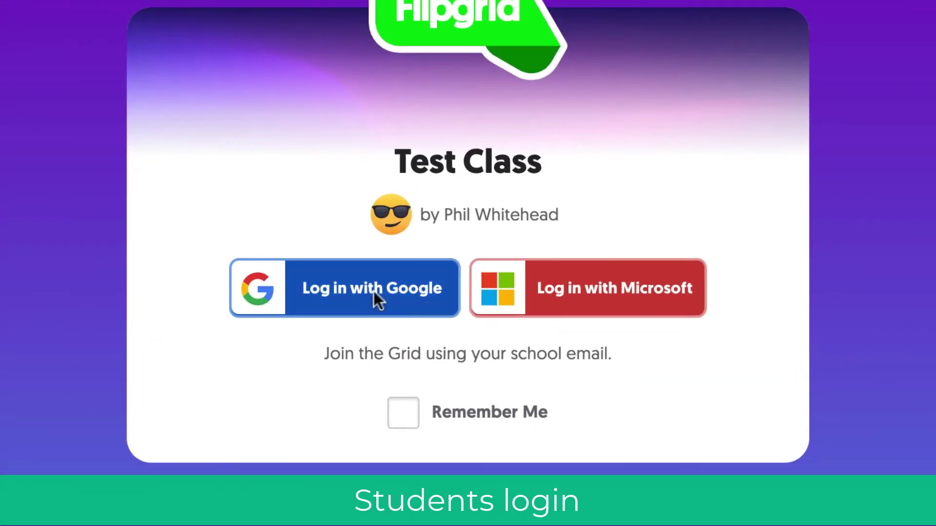
left_click(373, 295)
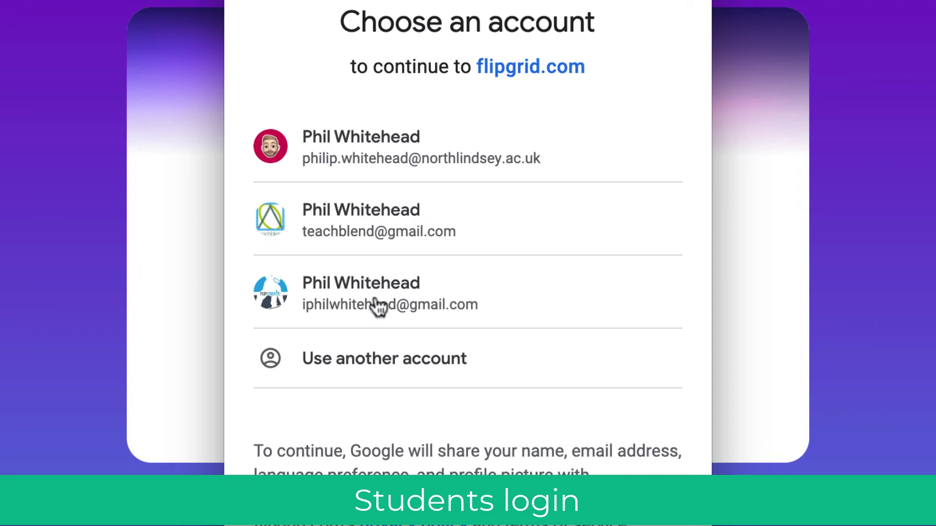
left_click(431, 155)
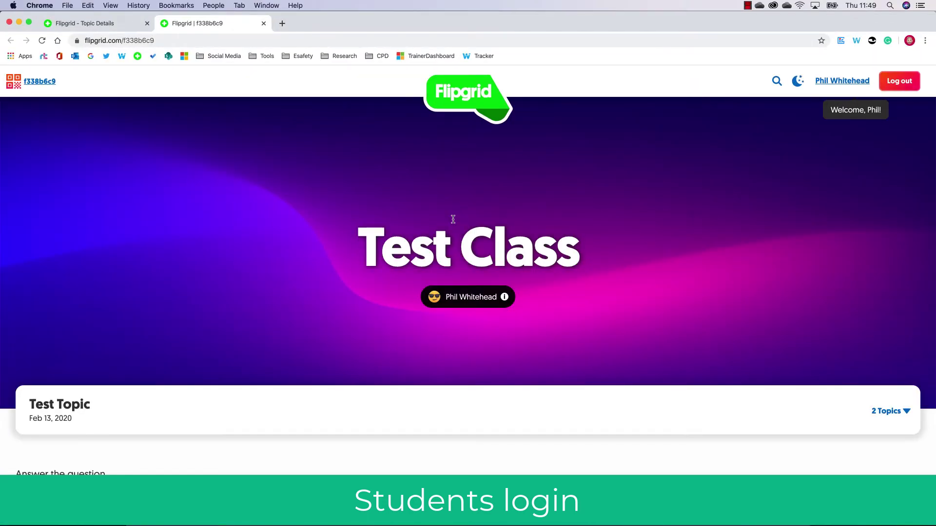
scroll(453, 219, "down", 5)
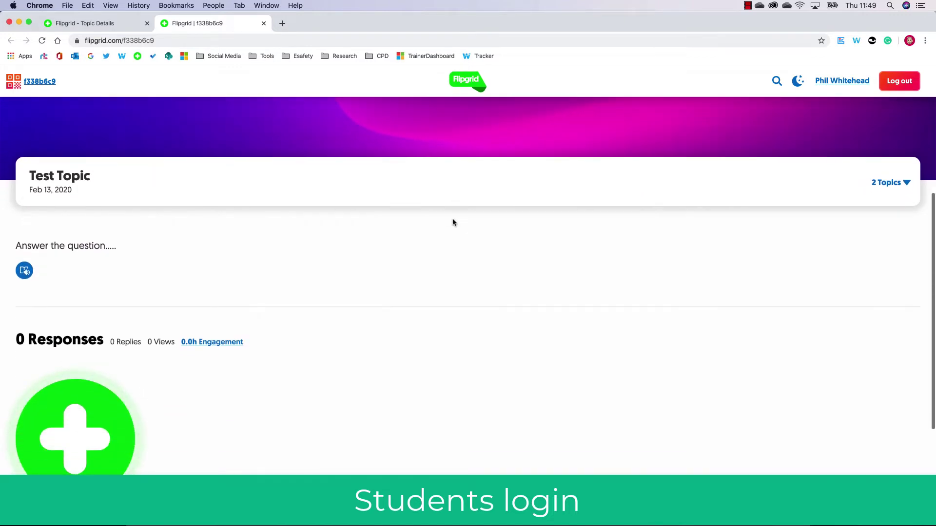
left_click(902, 185)
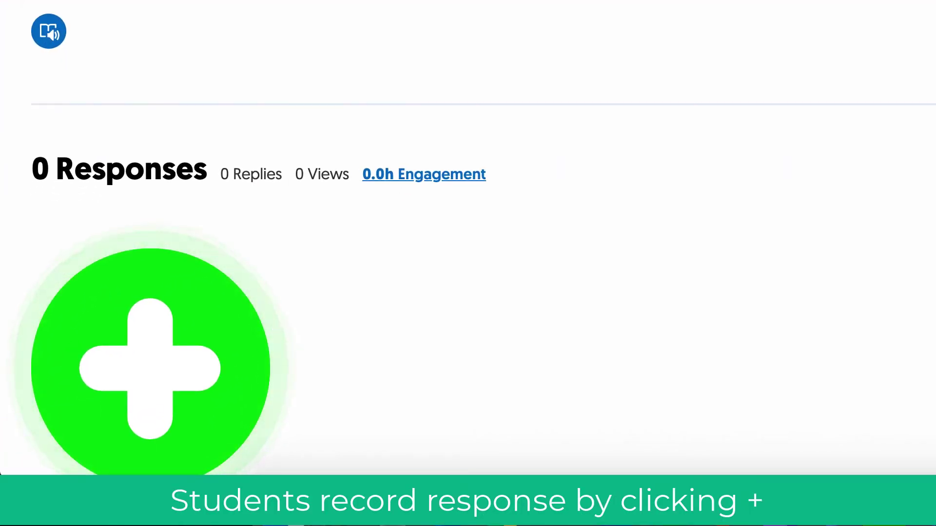
scroll(537, 95, "down", 5)
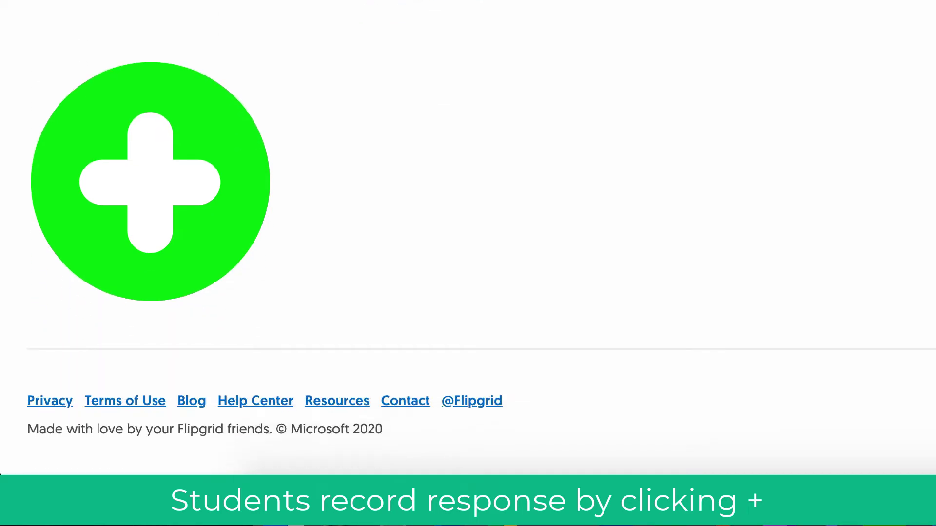
Step: Record a roughly 13-second response with one pause, briefly showing the topic prompt, then review it
left_click(139, 118)
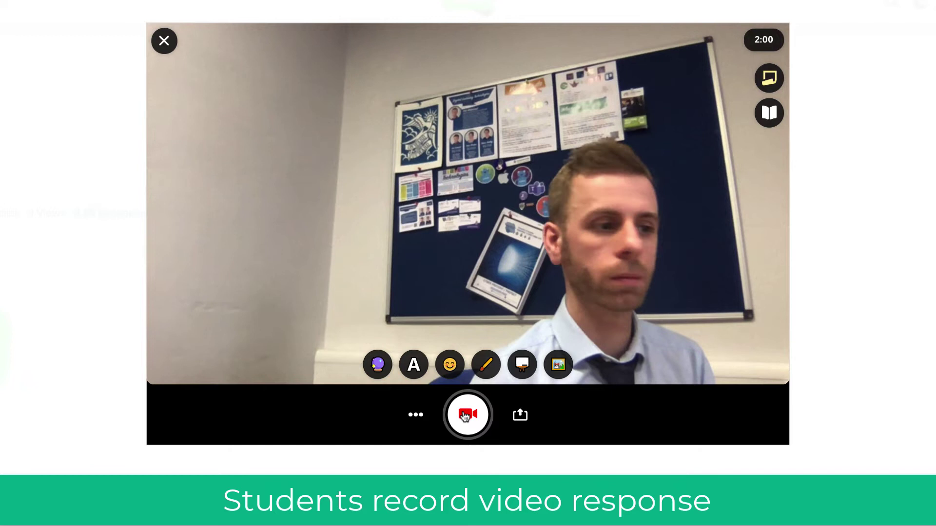
left_click(466, 415)
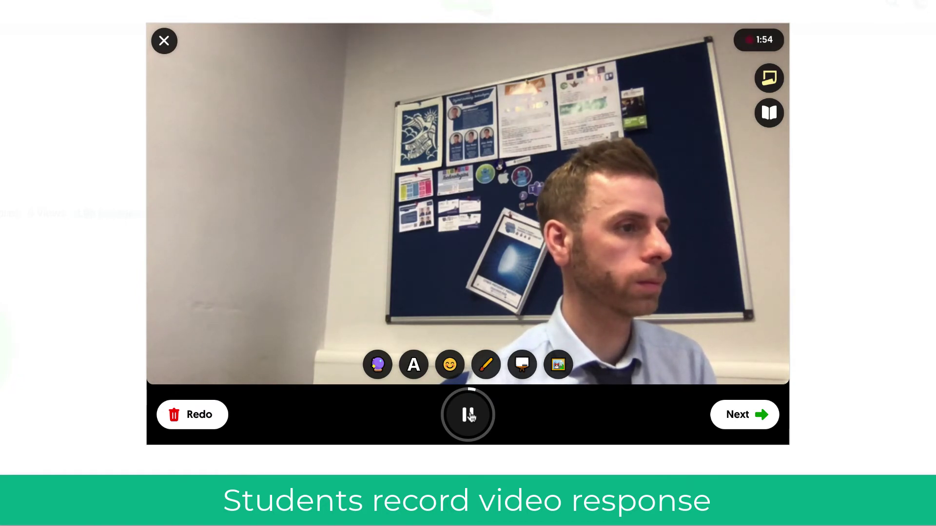
left_click(470, 415)
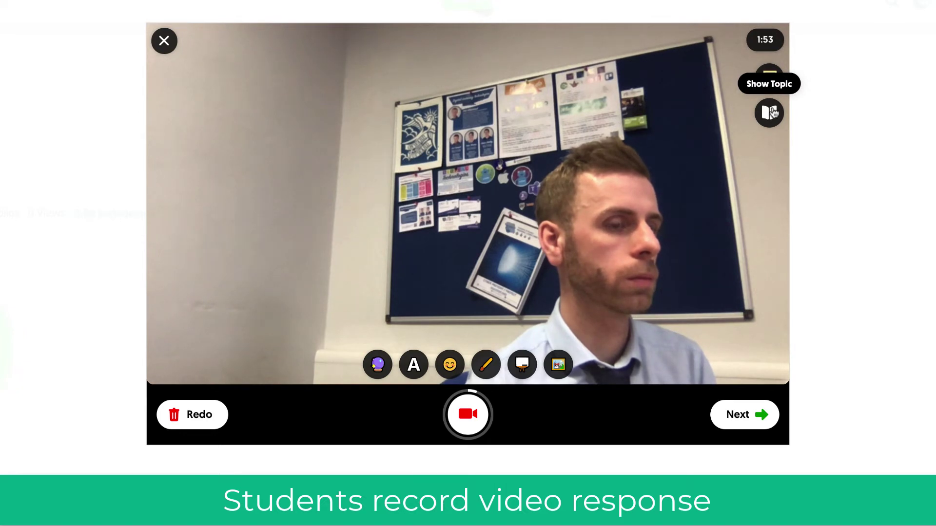
left_click(468, 420)
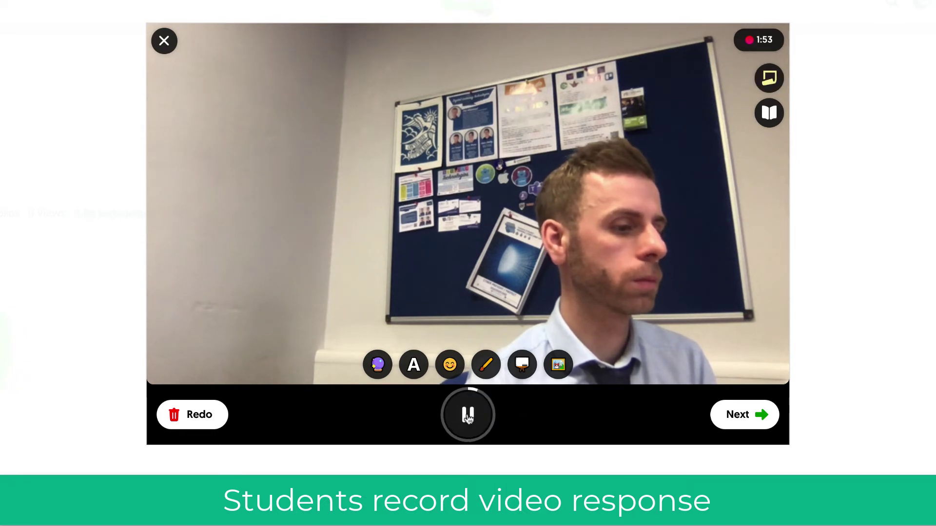
left_click(769, 114)
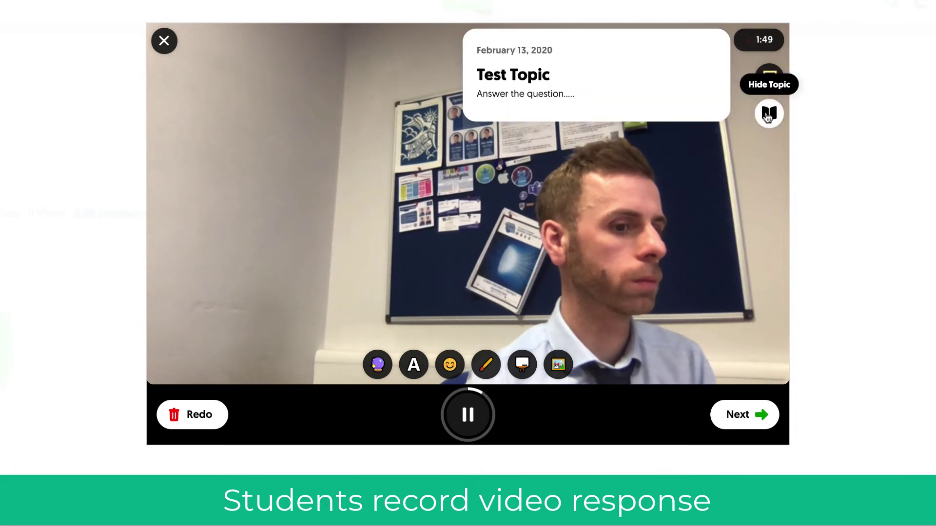
left_click(769, 115)
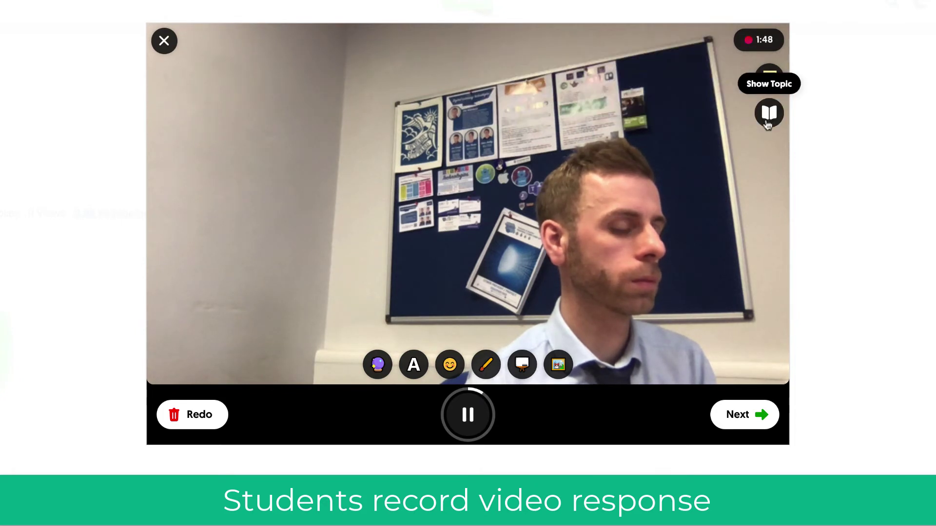
left_click(731, 417)
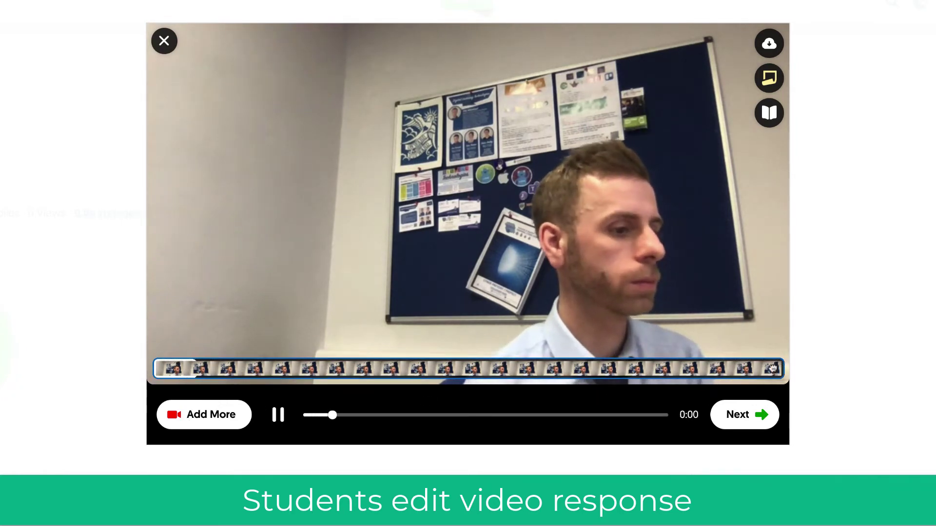
Step: Trim the end off the recorded clip and proceed to the selfie step
left_click_drag(769, 370, 708, 369)
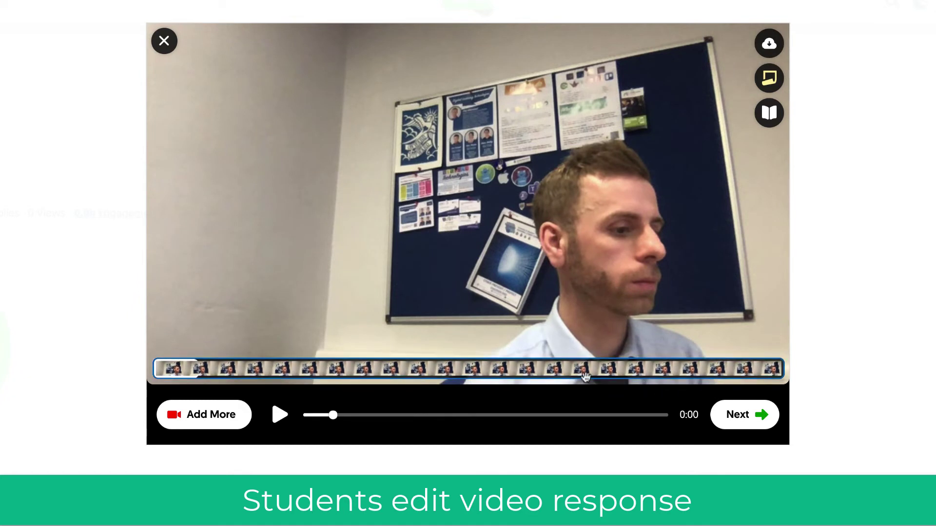
left_click(759, 415)
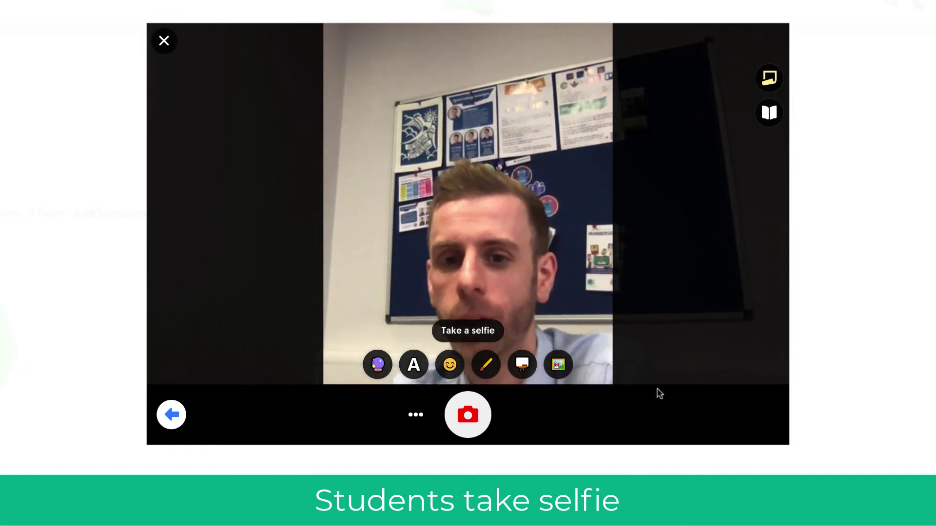
Step: Take the cover selfie, try its Filters and Text options, and move on to submission
left_click(481, 418)
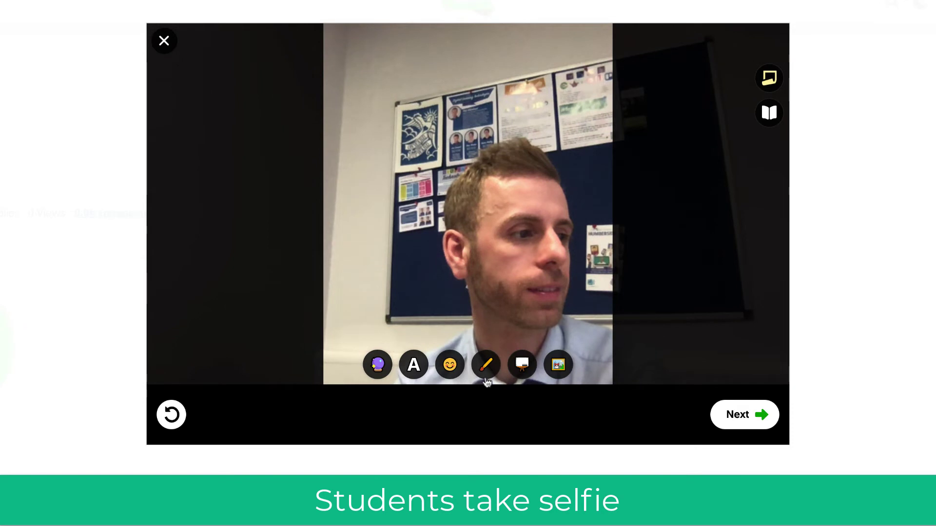
left_click(378, 366)
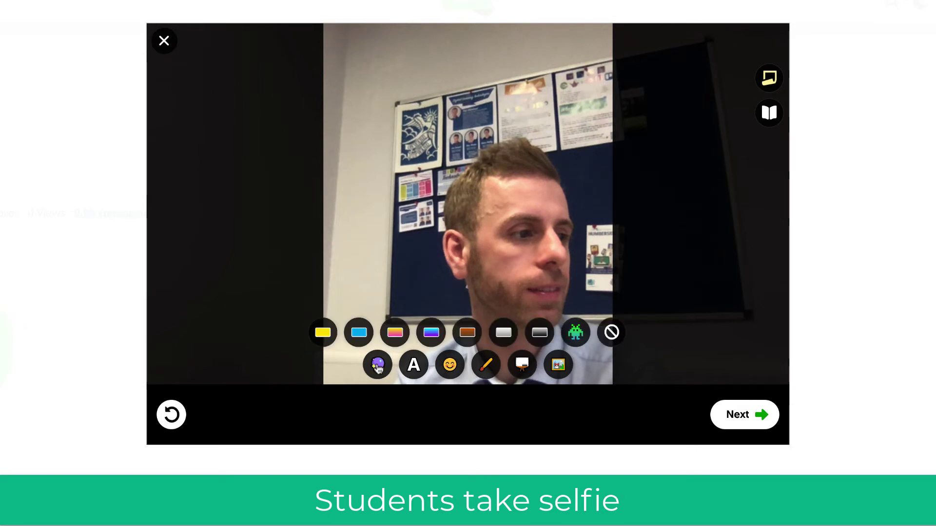
left_click(424, 367)
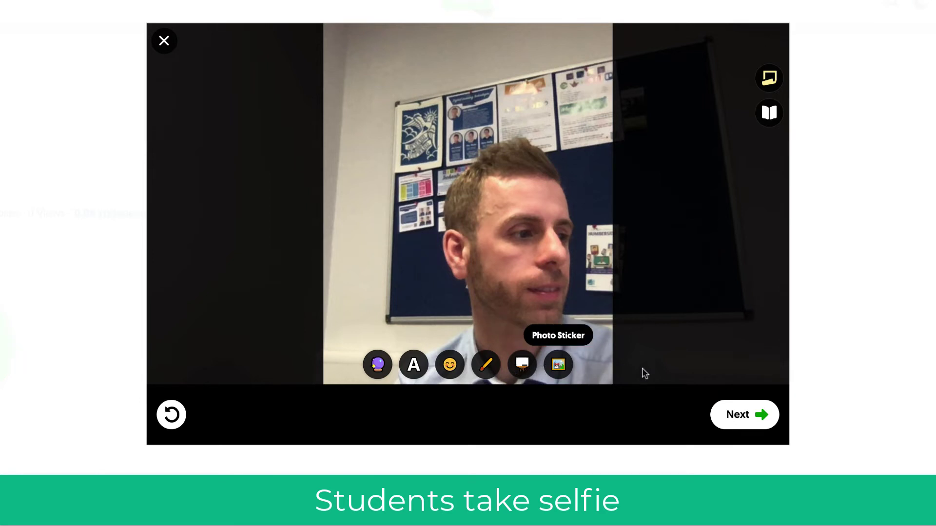
left_click(739, 415)
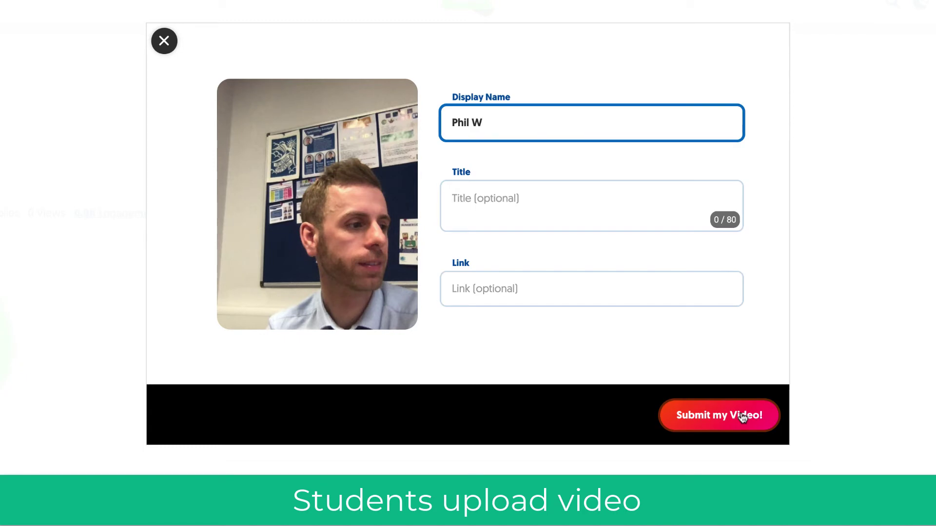
Step: Leave the optional title and link empty and submit the recorded video as Test Topic's response
left_click(580, 216)
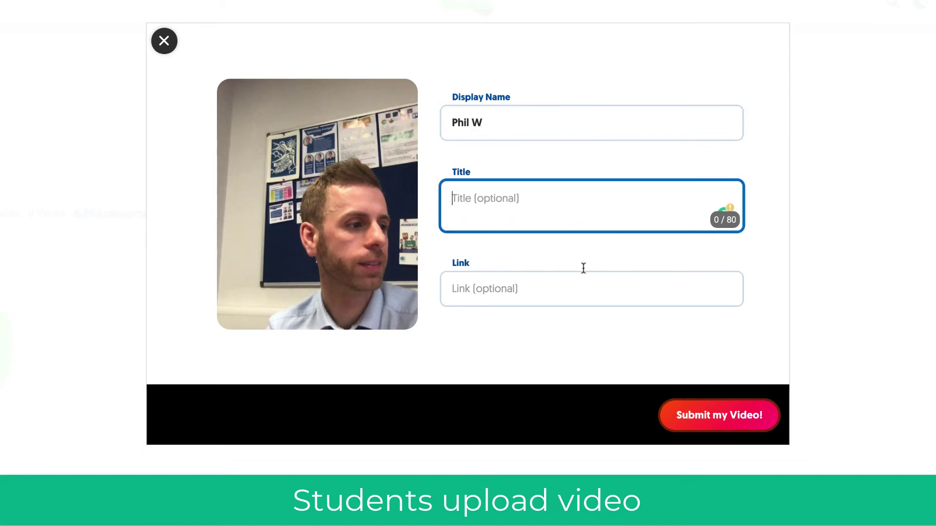
left_click(584, 279)
left_click(695, 414)
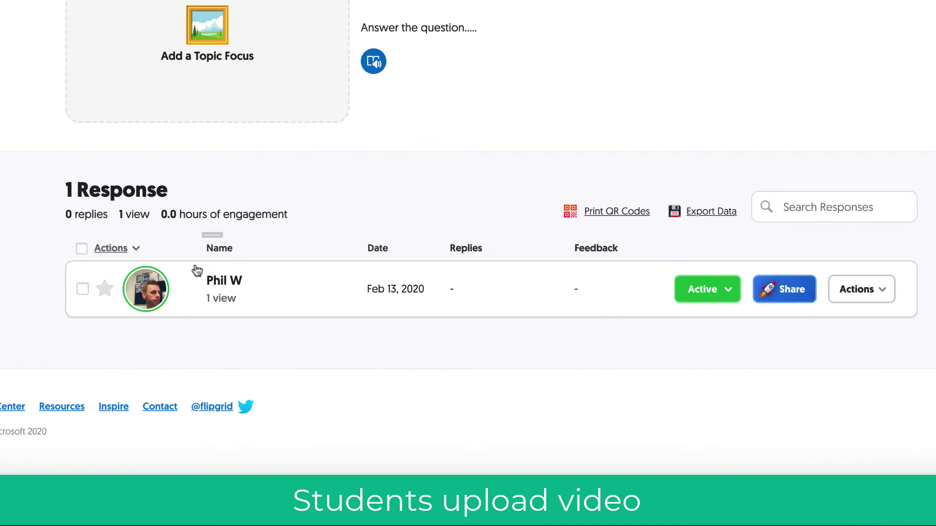
Step: Check the response row's Active and Actions menus, then open the student's video response
left_click(70, 280)
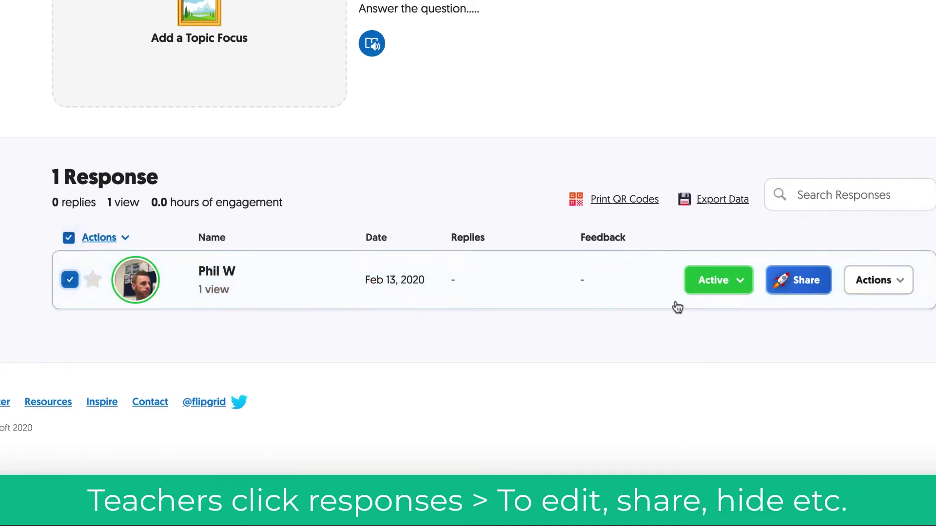
left_click(741, 283)
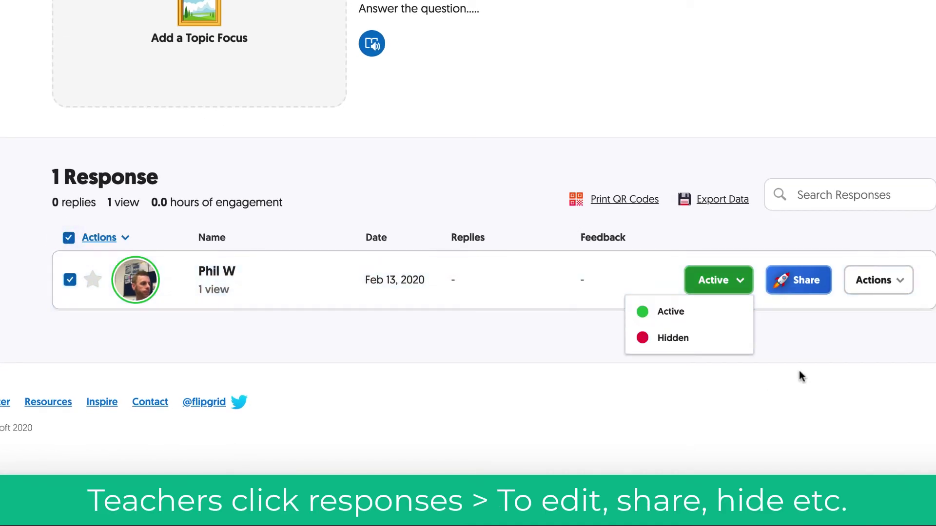
left_click(884, 286)
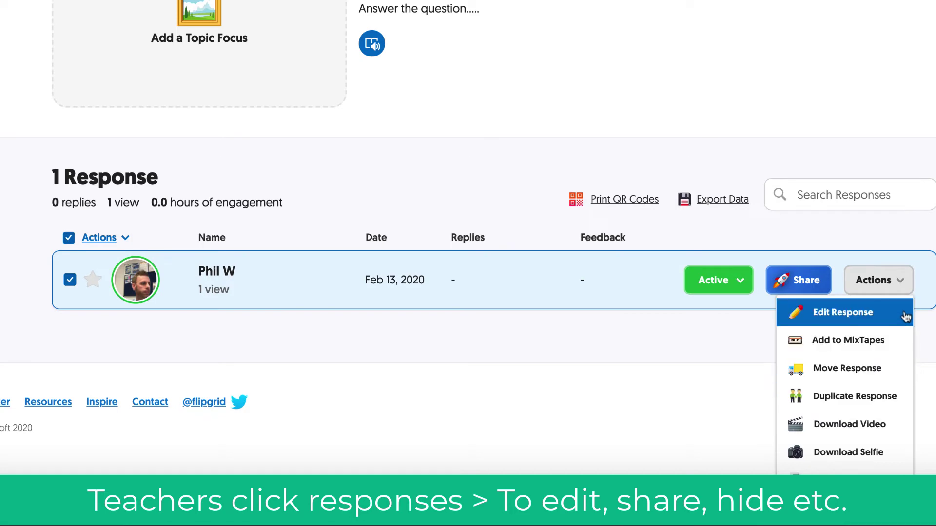
left_click(70, 280)
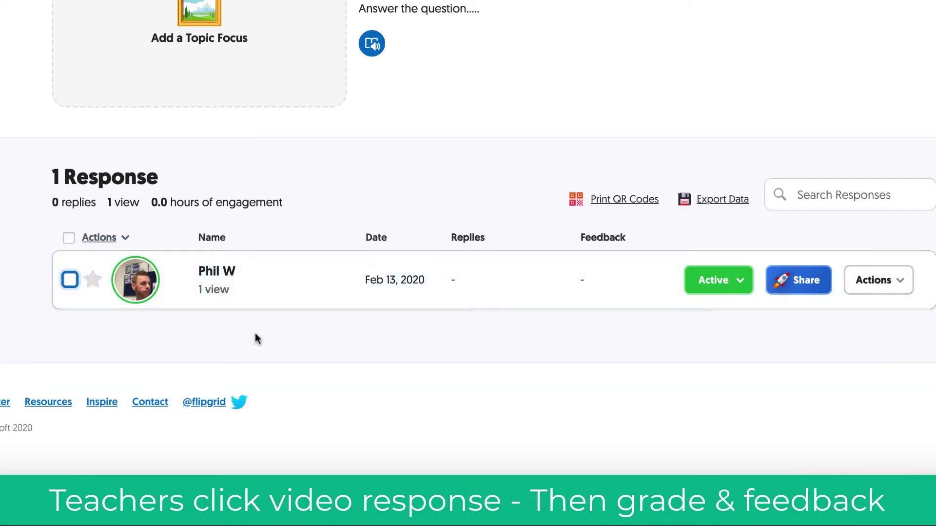
left_click(145, 282)
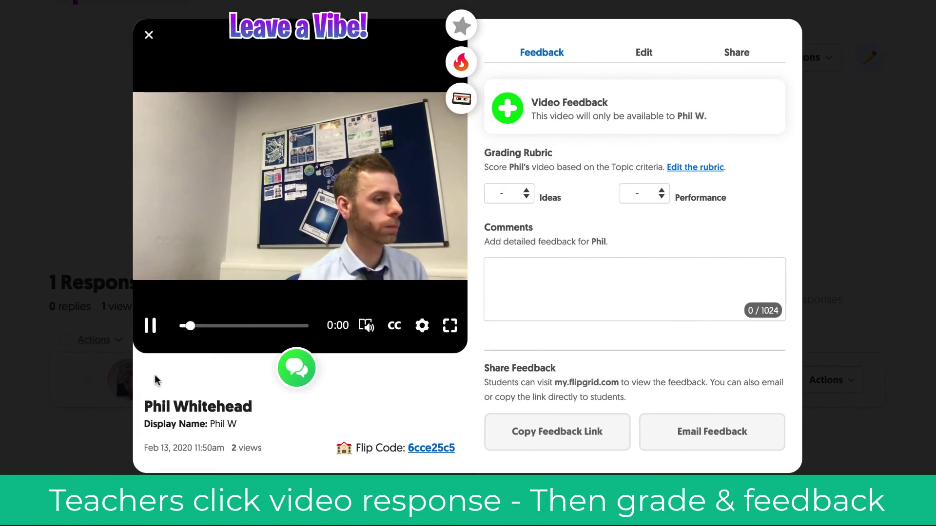
Step: Give the response a Performance score of 3 and move to the comment box
left_click(525, 194)
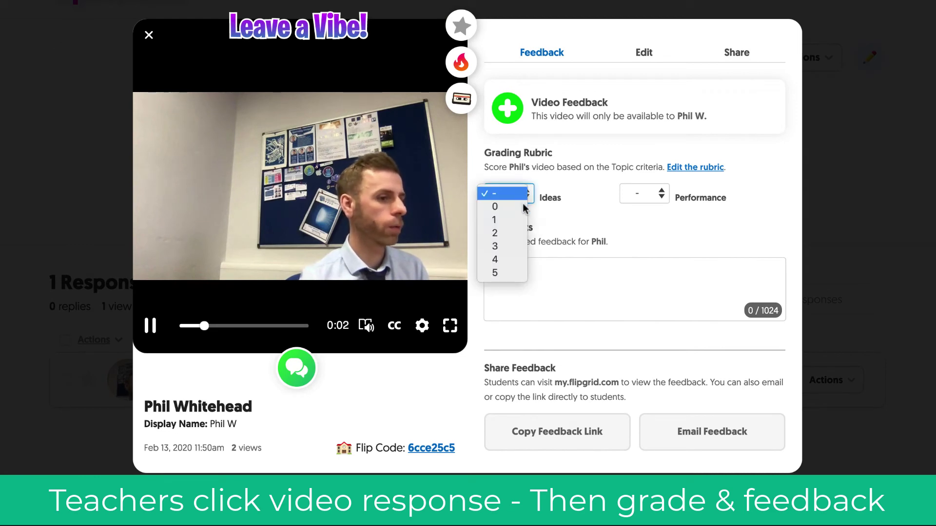
left_click(662, 194)
left_click(662, 194)
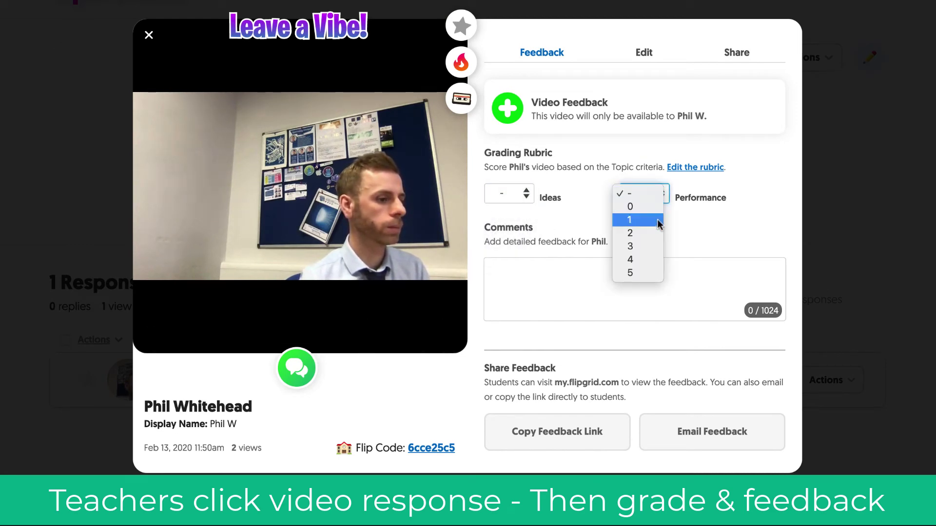
left_click(658, 245)
left_click(654, 274)
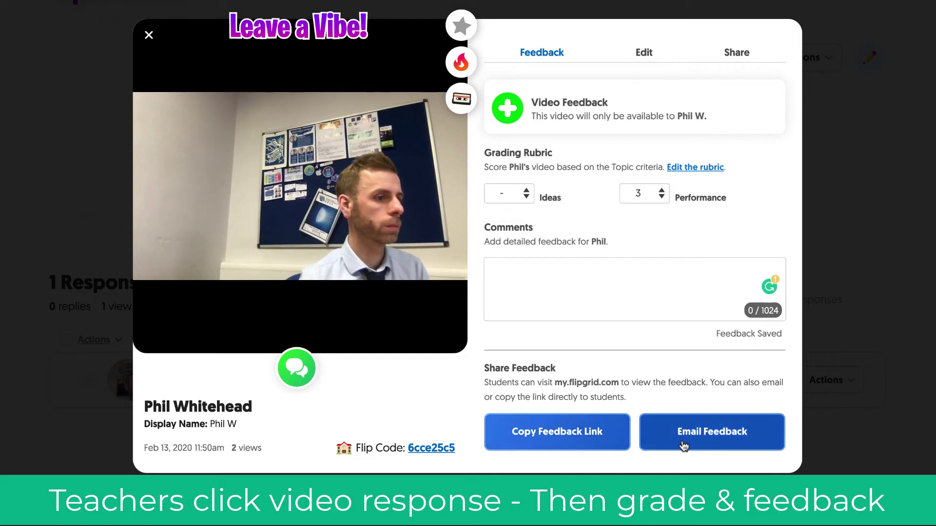
Step: Look over the response's Edit and Share tabs, then close it and return to the topic
left_click(644, 53)
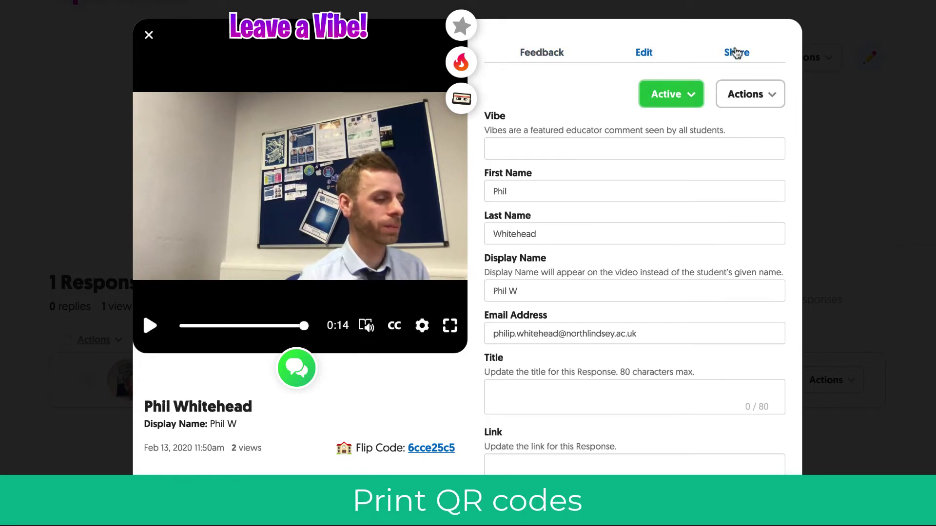
left_click(736, 52)
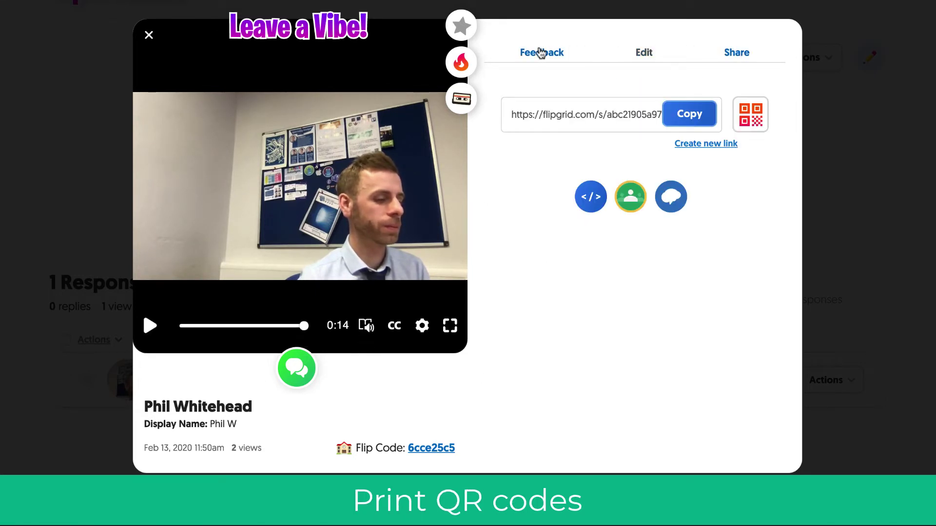
left_click(540, 52)
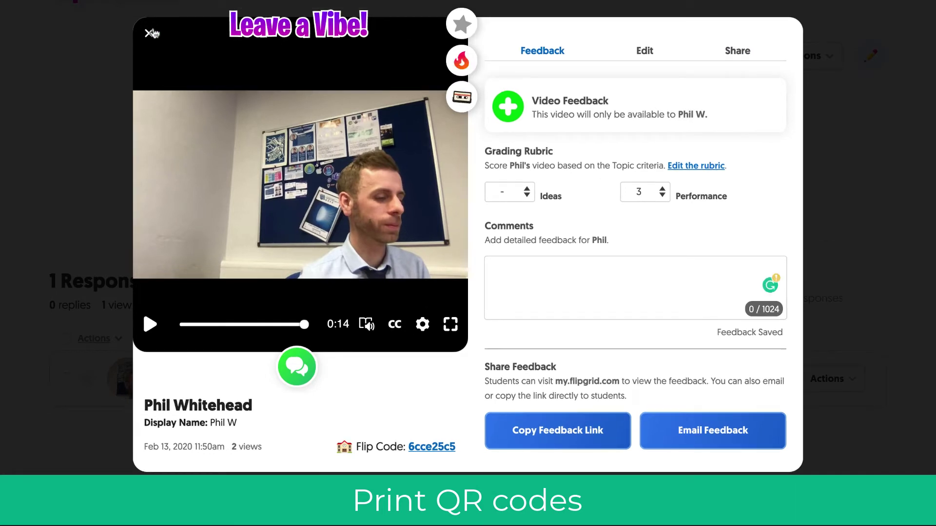
left_click(150, 34)
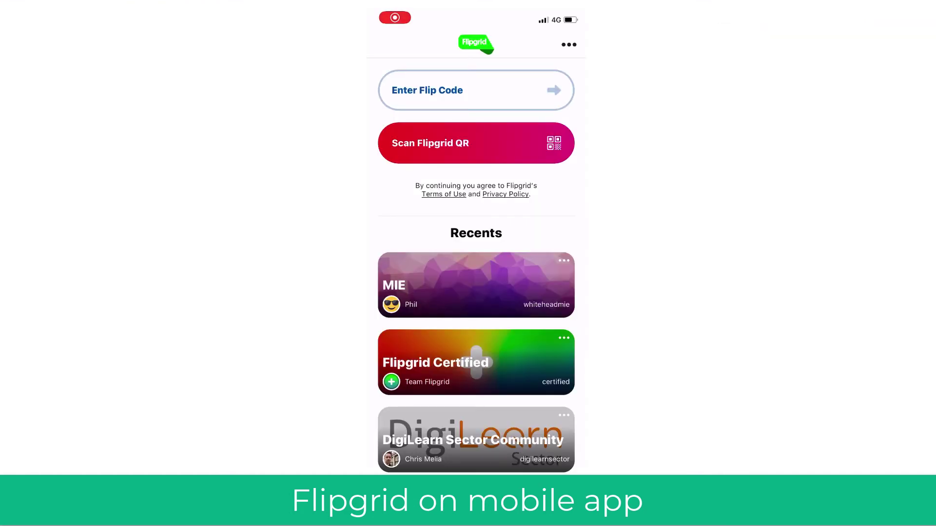
Step: Start entering a Flip Code, clear it, and scan the class's Flipgrid QR code instead
left_click(427, 91)
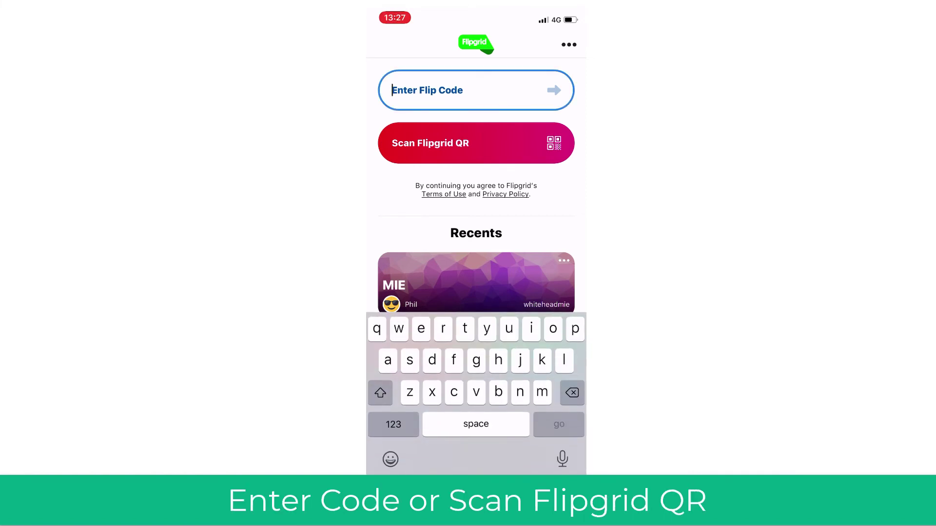
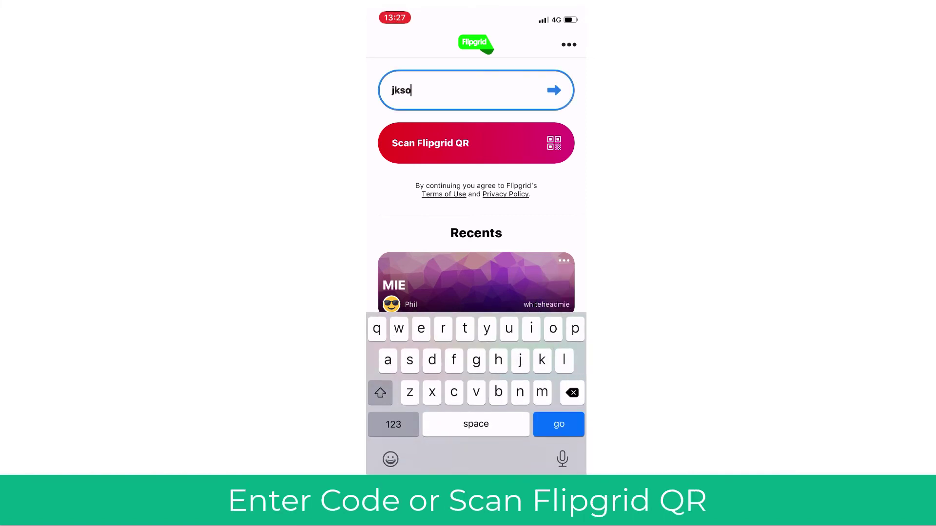
left_click(476, 143)
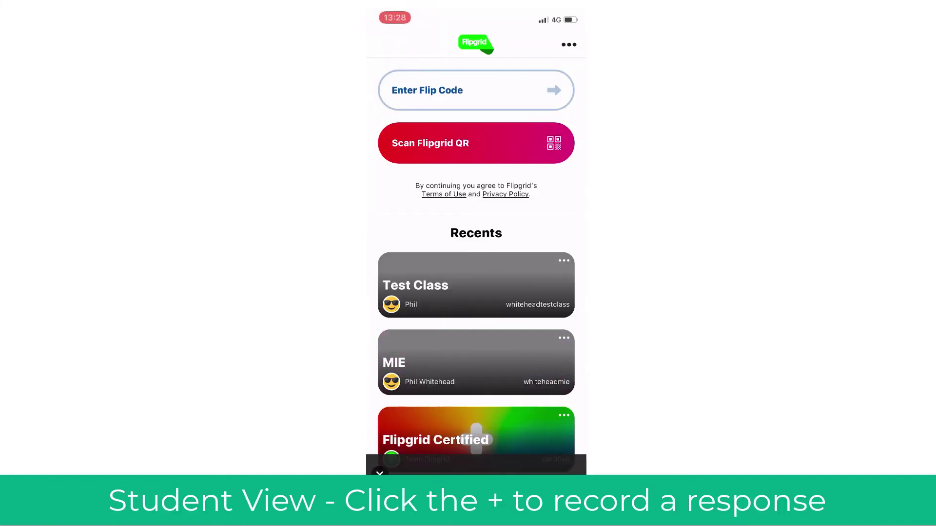
Step: Open Test Class and record a new video response to Test Topic, then pause the recording
left_click(476, 285)
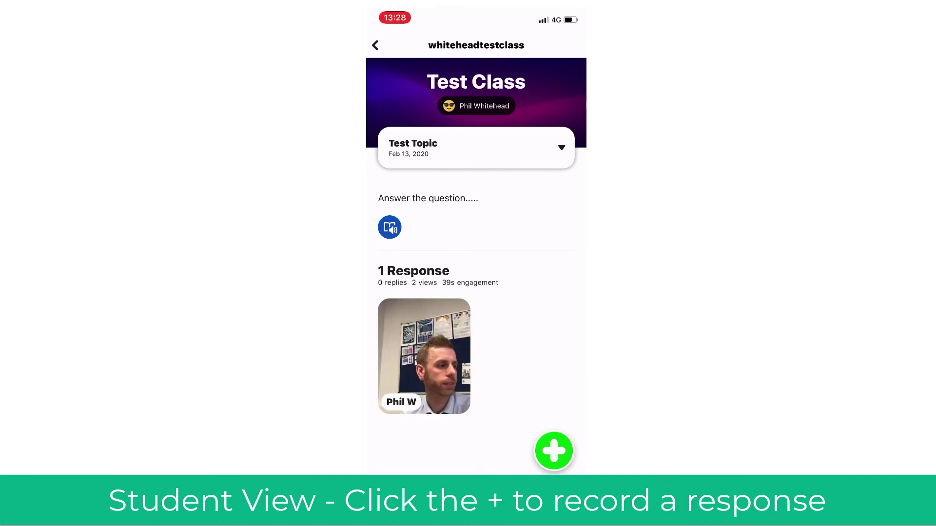
left_click(554, 451)
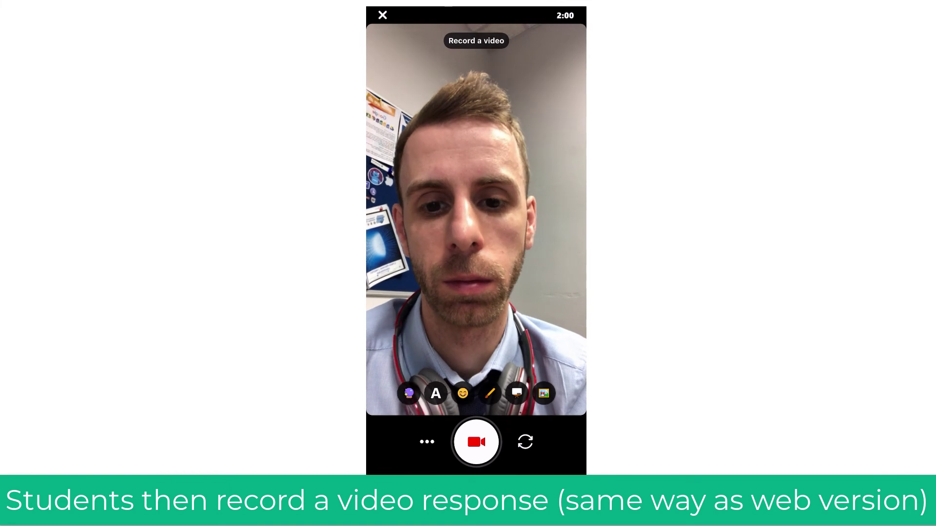
left_click(477, 442)
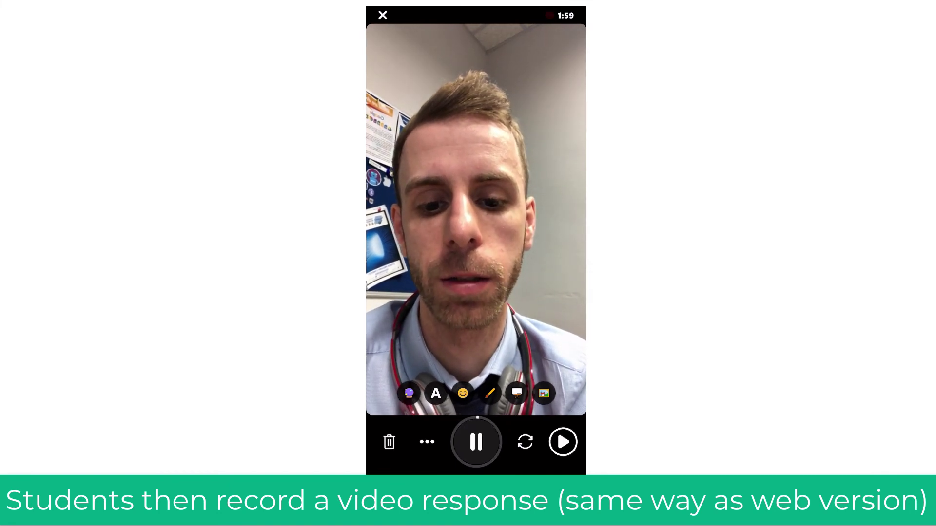
left_click(476, 442)
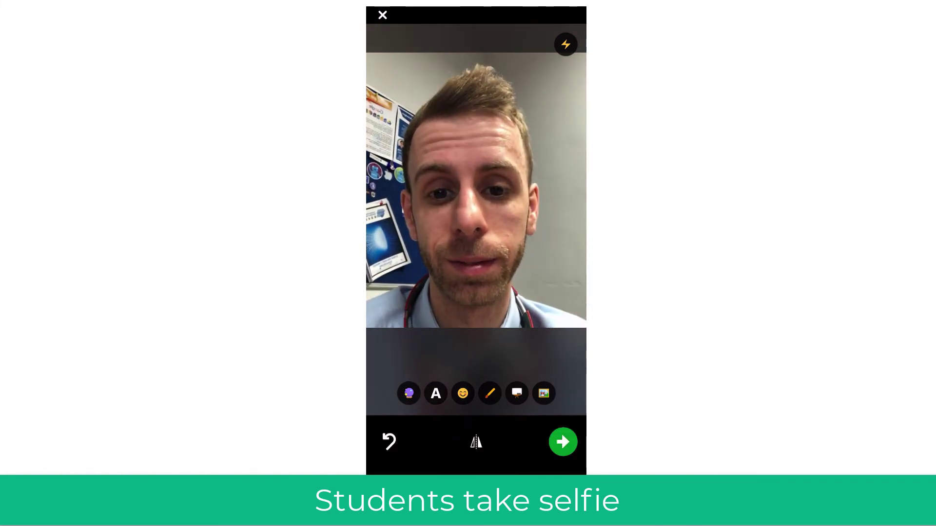
Step: Change the display name to end in 'Test', submit the video, and return to the grid
left_click(476, 247)
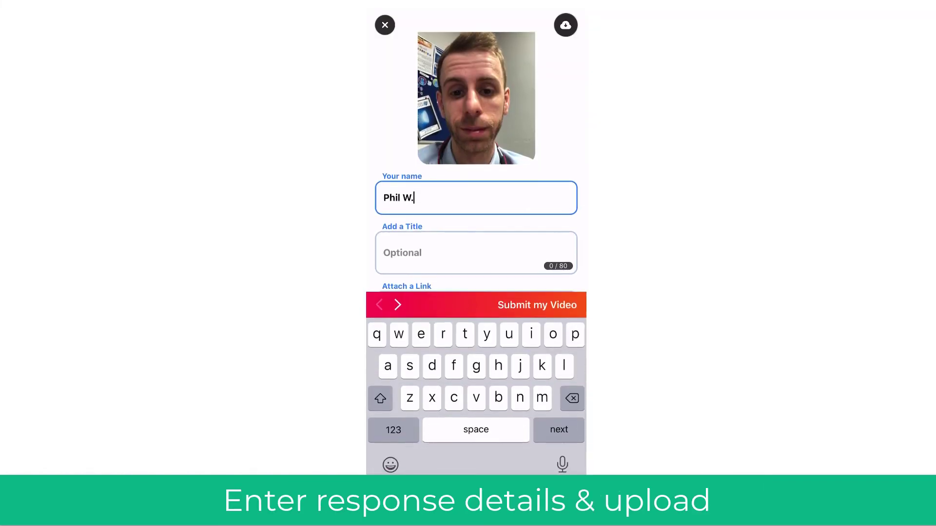
key("BackSpace")
key("BackSpace")
type("Test")
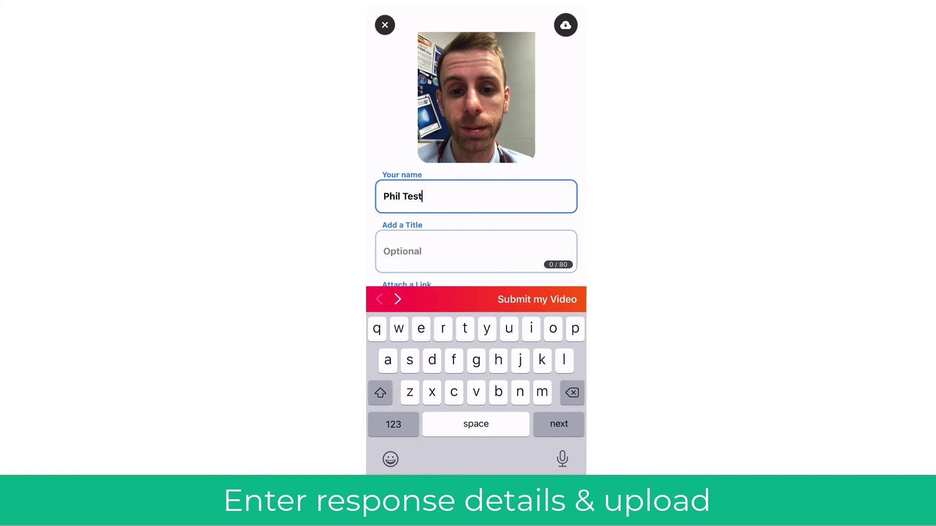
key("Tab")
key("Tab")
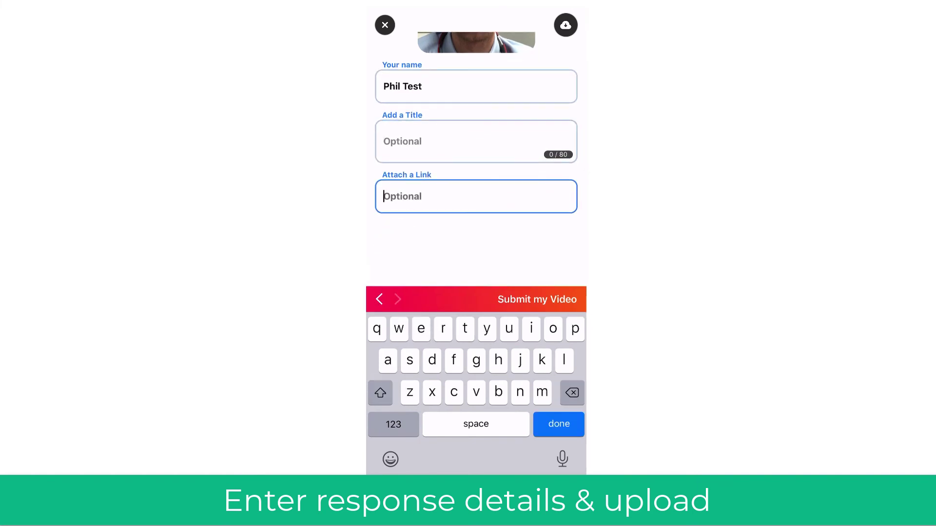
left_click(537, 300)
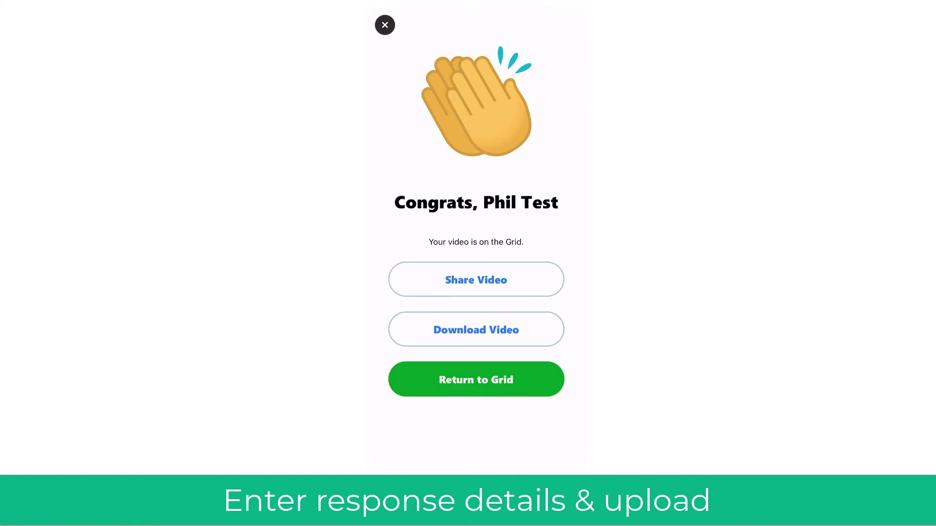
left_click(476, 379)
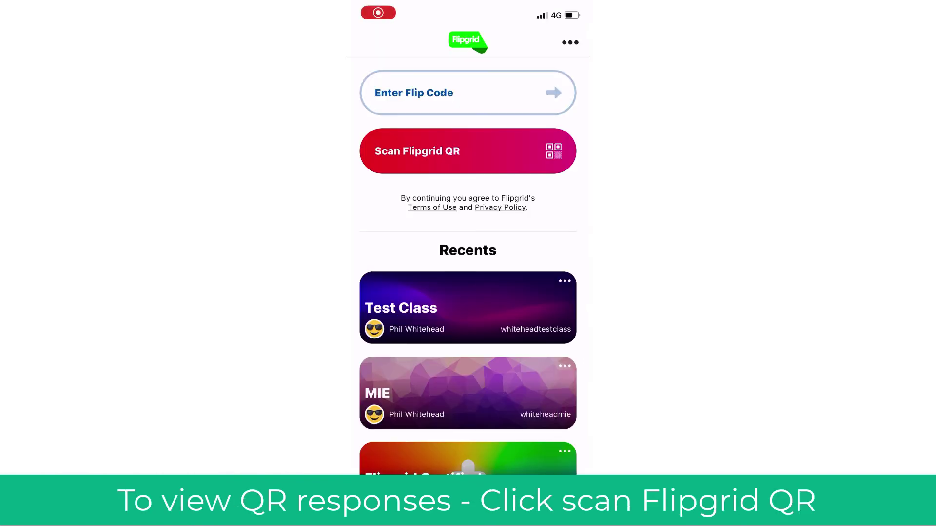
Step: Open the Scan Flipgrid QR scanner to read a printed response's QR code
left_click(467, 151)
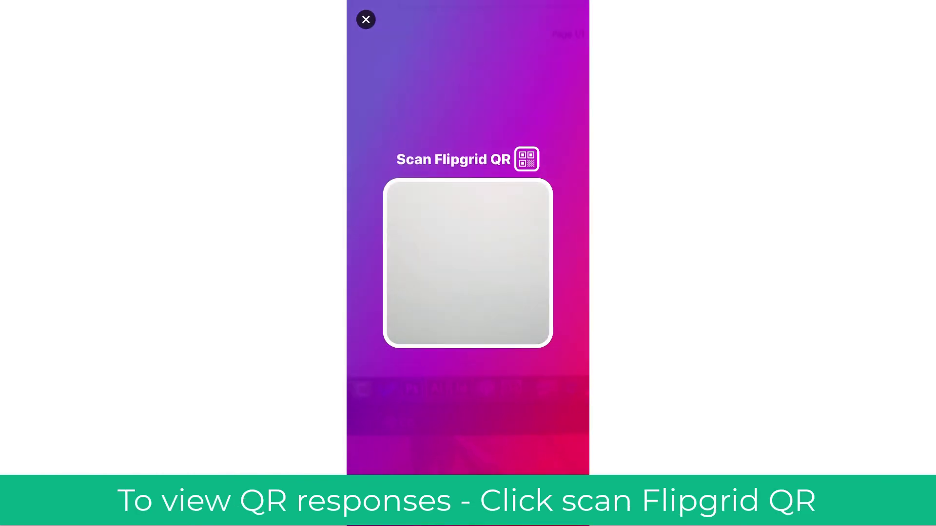